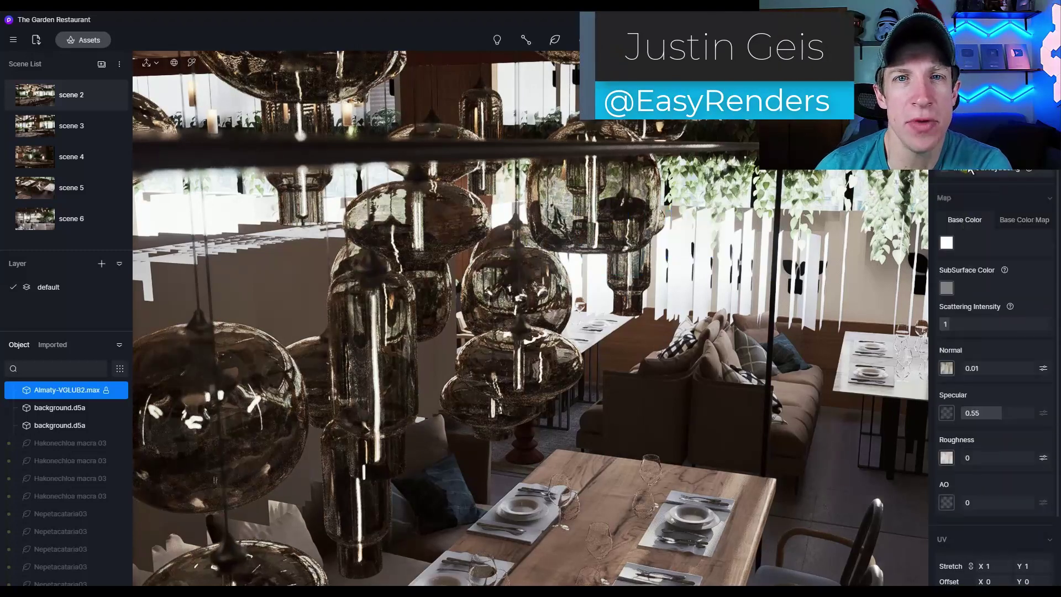
Give the lamps a dark red SubSurface Color, then switch the Z Depth channel on.
{"action": "left_click", "coordinate": [946, 288]}
{"action": "left_click_drag", "start_coordinate": [1028, 341], "coordinate": [1043, 353]}
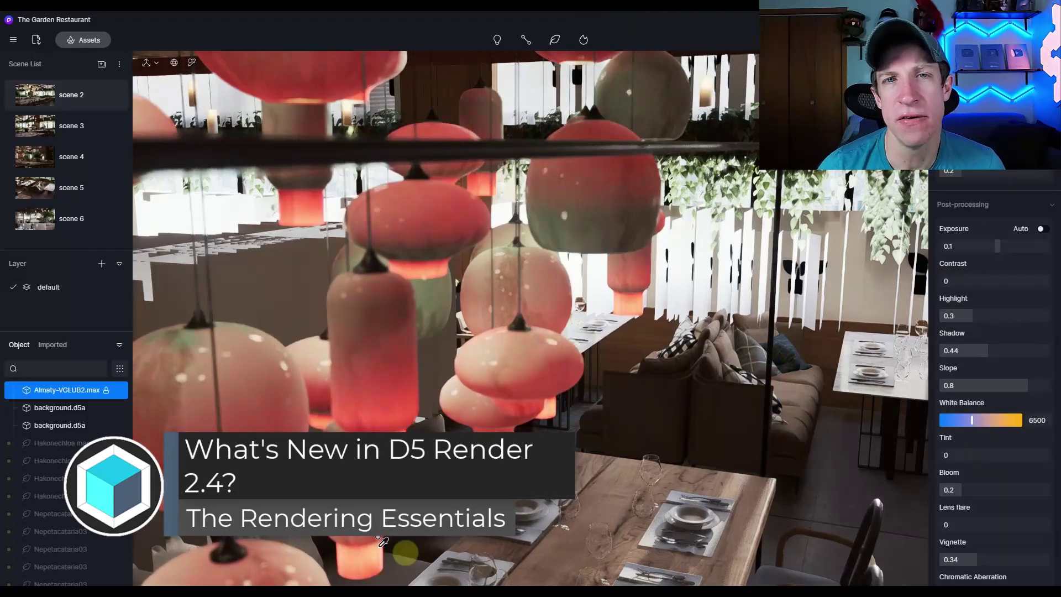
{"action": "scroll", "coordinate": [995, 373], "scroll_direction": "down", "scroll_amount": 5}
{"action": "left_click", "coordinate": [1043, 502]}
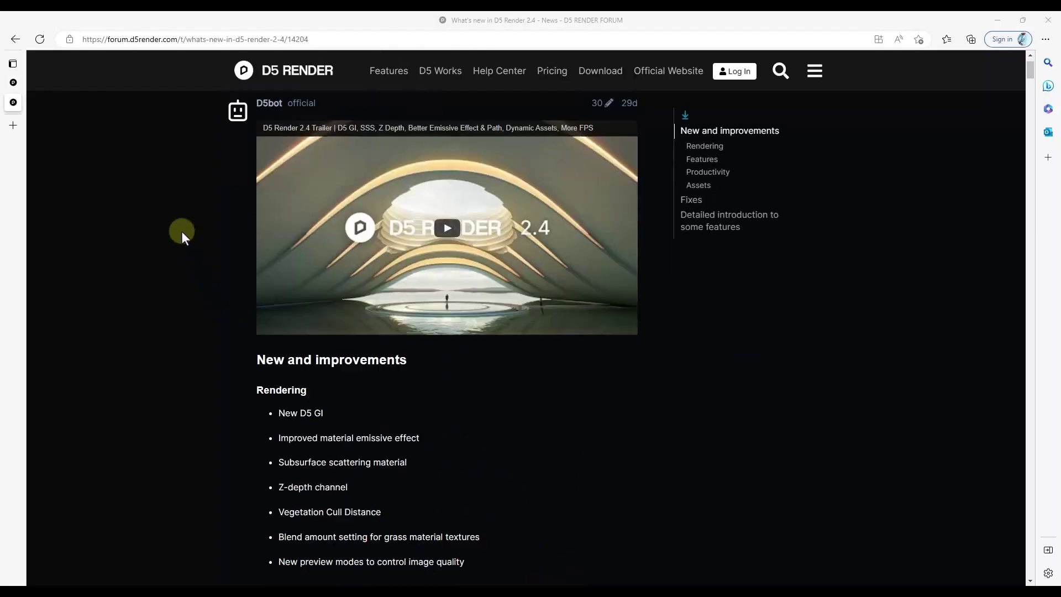
{"action": "scroll", "coordinate": [181, 232], "scroll_direction": "down", "scroll_amount": 5}
{"action": "scroll", "coordinate": [359, 260], "scroll_direction": "down", "scroll_amount": 5}
{"action": "scroll", "coordinate": [425, 257], "scroll_direction": "down", "scroll_amount": 5}
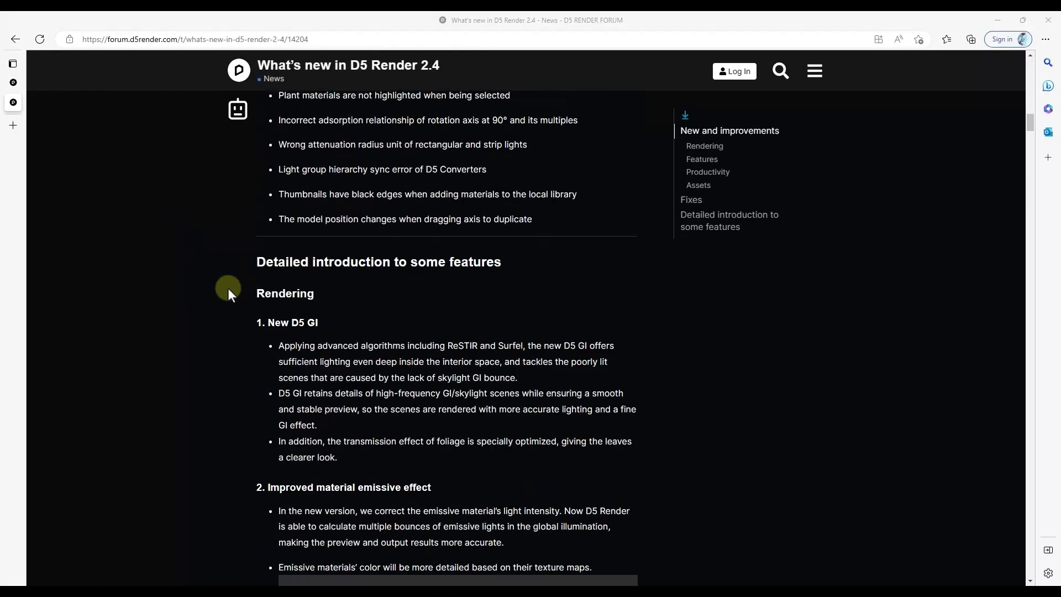
{"action": "scroll", "coordinate": [238, 290], "scroll_direction": "down", "scroll_amount": 5}
{"action": "scroll", "coordinate": [238, 290], "scroll_direction": "down", "scroll_amount": 5}
{"action": "scroll", "coordinate": [196, 272], "scroll_direction": "down", "scroll_amount": 5}
{"action": "scroll", "coordinate": [464, 266], "scroll_direction": "up", "scroll_amount": 5}
{"action": "scroll", "coordinate": [498, 257], "scroll_direction": "up", "scroll_amount": 5}
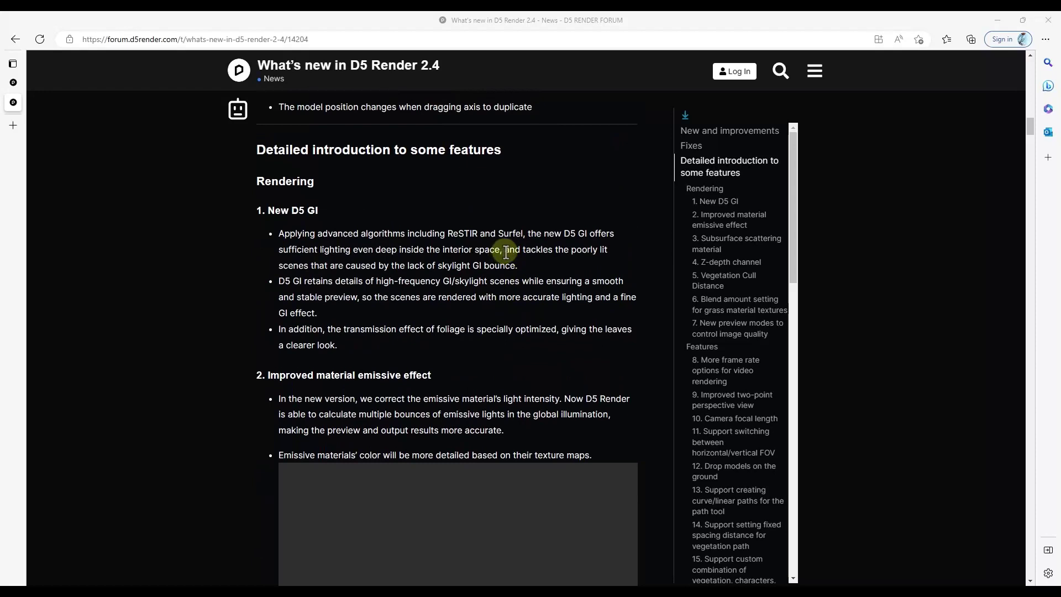
{"action": "scroll", "coordinate": [505, 249], "scroll_direction": "down", "scroll_amount": 1}
{"action": "scroll", "coordinate": [505, 248], "scroll_direction": "up", "scroll_amount": 1}
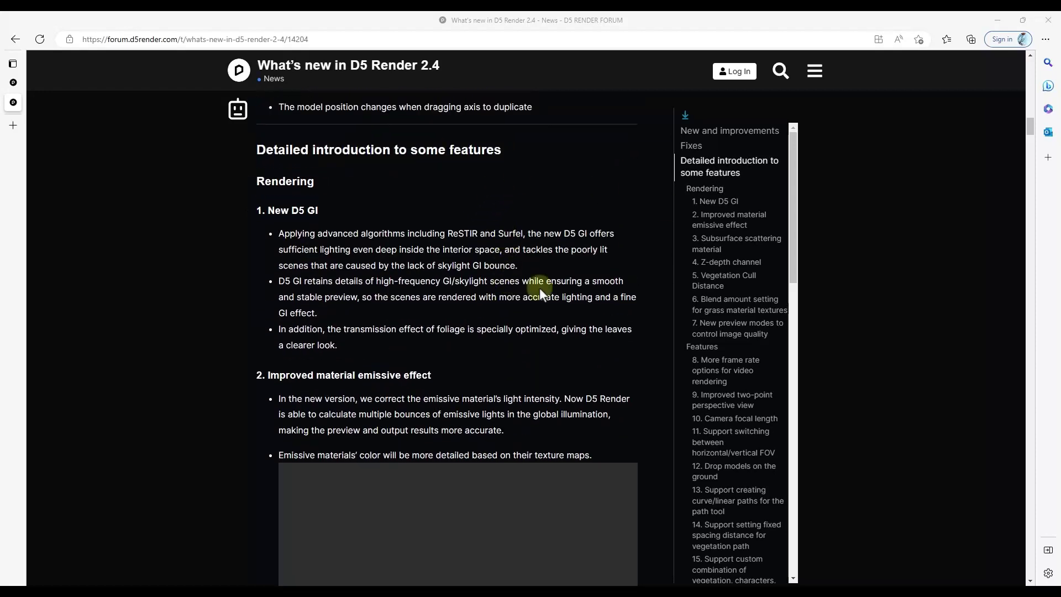
Switch from the forum release notes to the D5 Render 2.4 overview video.
{"action": "key", "text": "alt+Tab"}
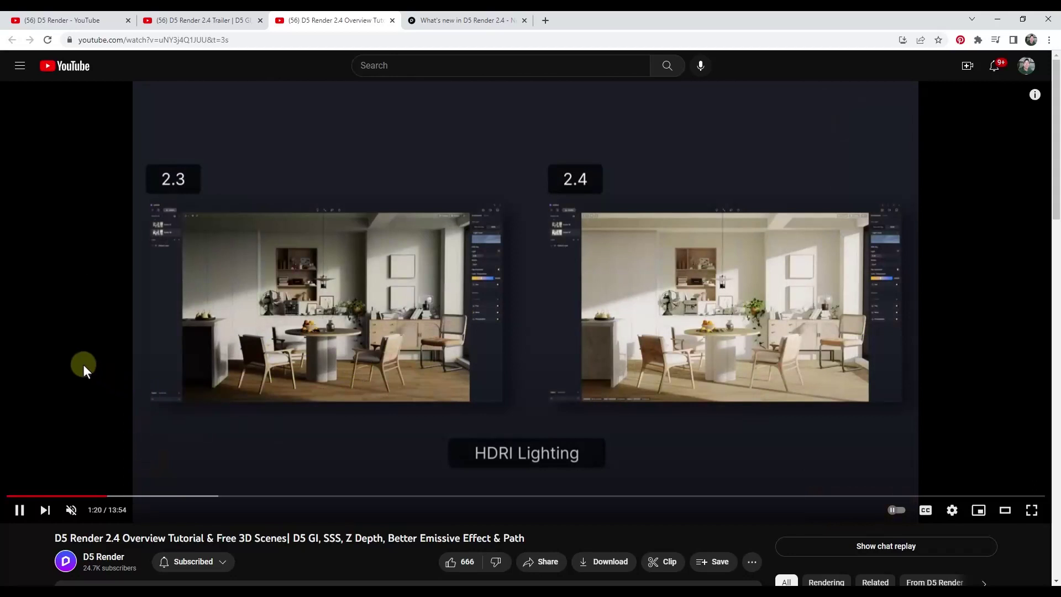
Pause and resume the overview video at the comparison clips, then return to the release notes.
{"action": "left_click", "coordinate": [294, 410]}
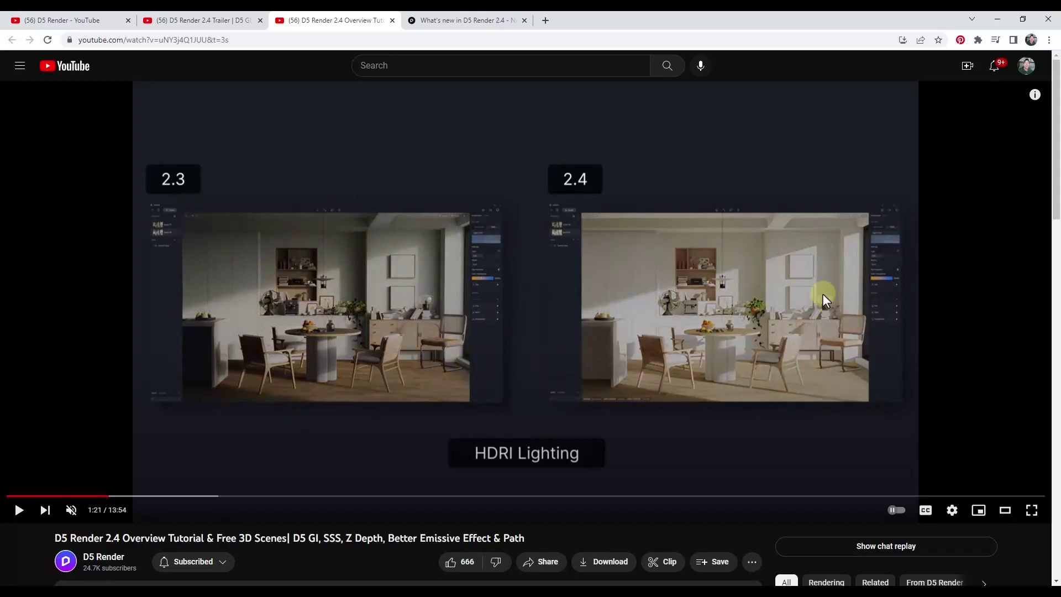
{"action": "left_click", "coordinate": [763, 329]}
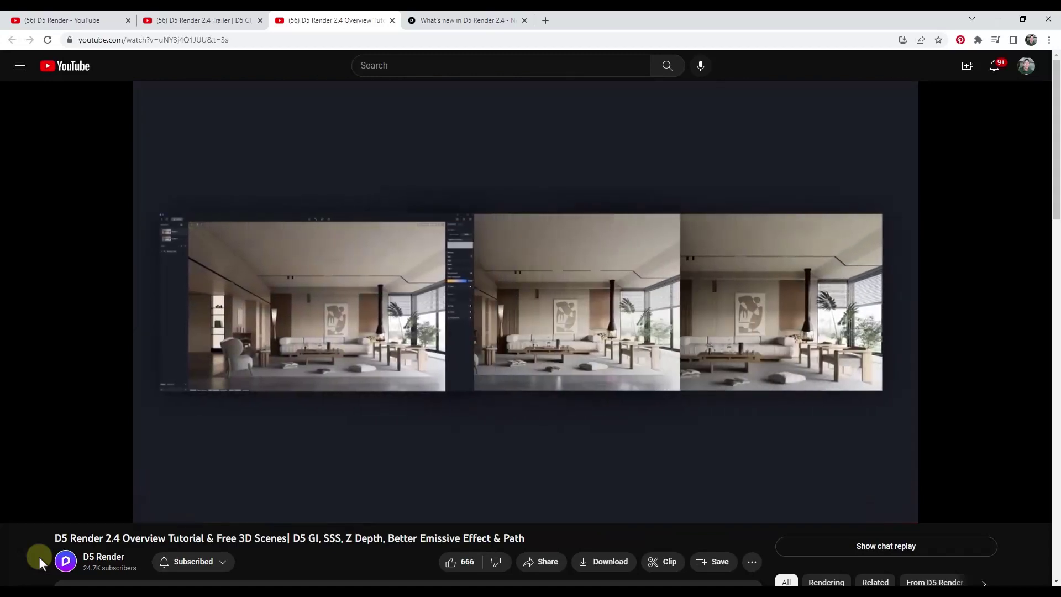
{"action": "left_click", "coordinate": [277, 480]}
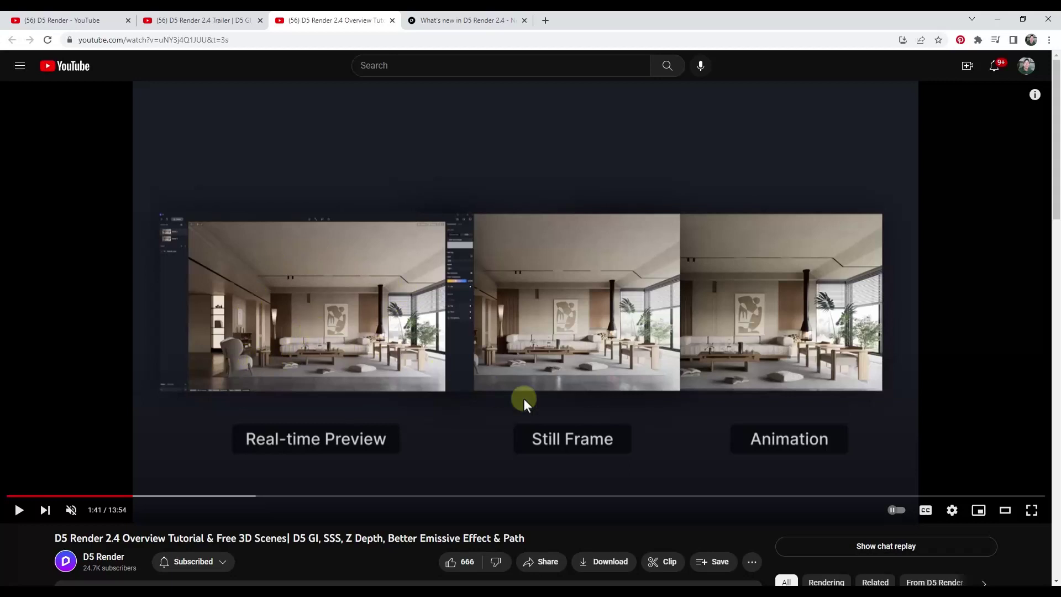
{"action": "key", "text": "ctrl+Tab"}
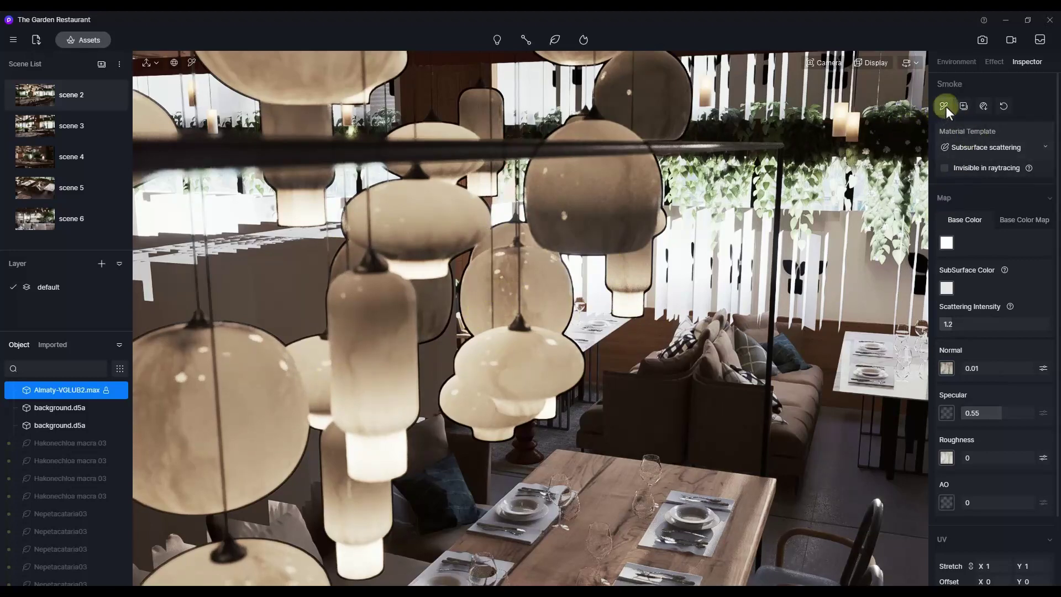
Pick the pendant lamp material and change its template to Transparent.
{"action": "key", "text": "i"}
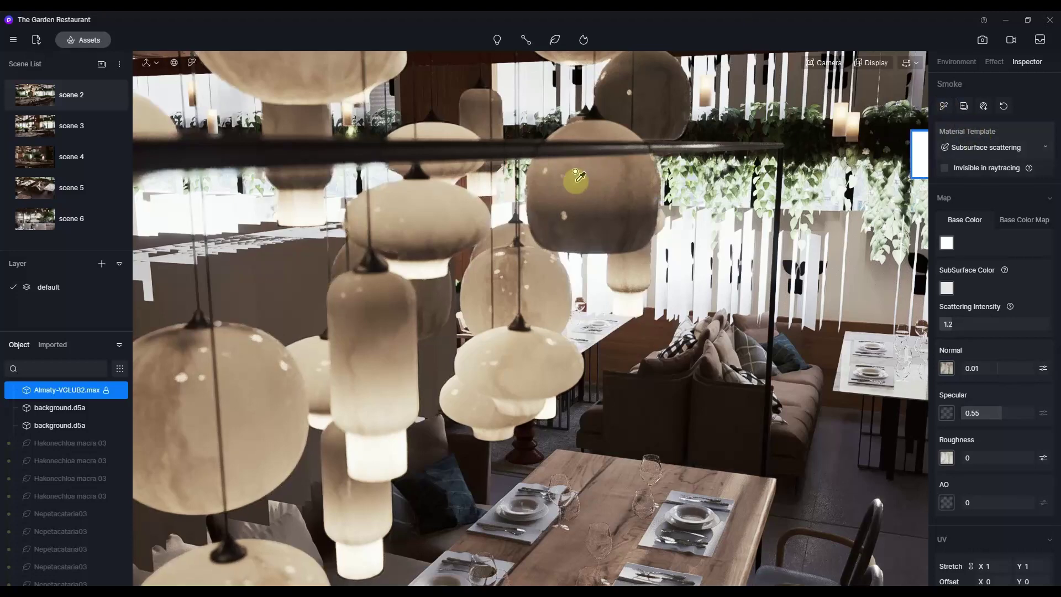
{"action": "left_click", "coordinate": [979, 146]}
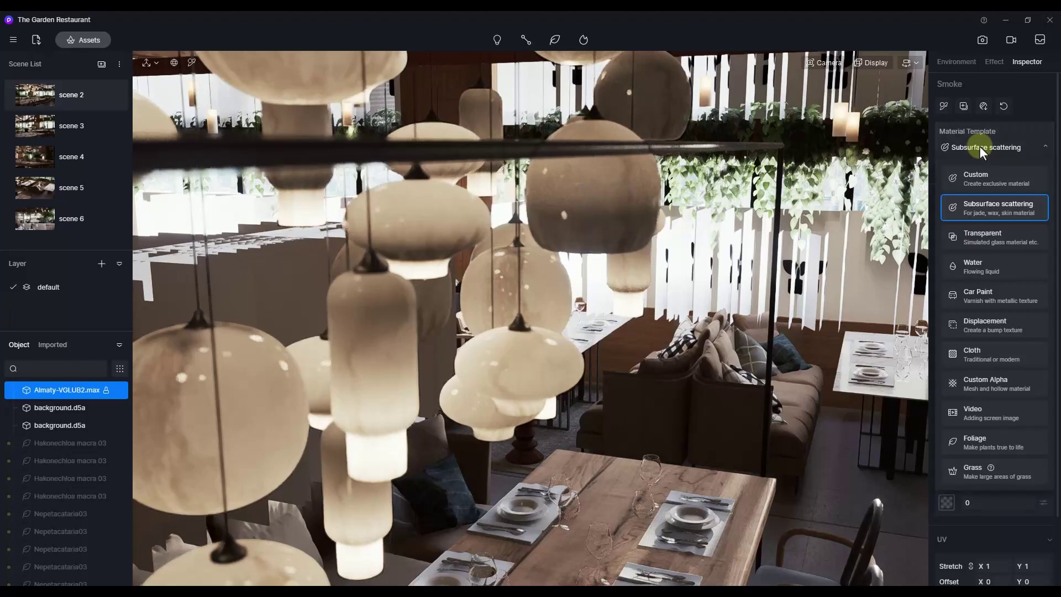
{"action": "left_click", "coordinate": [974, 244]}
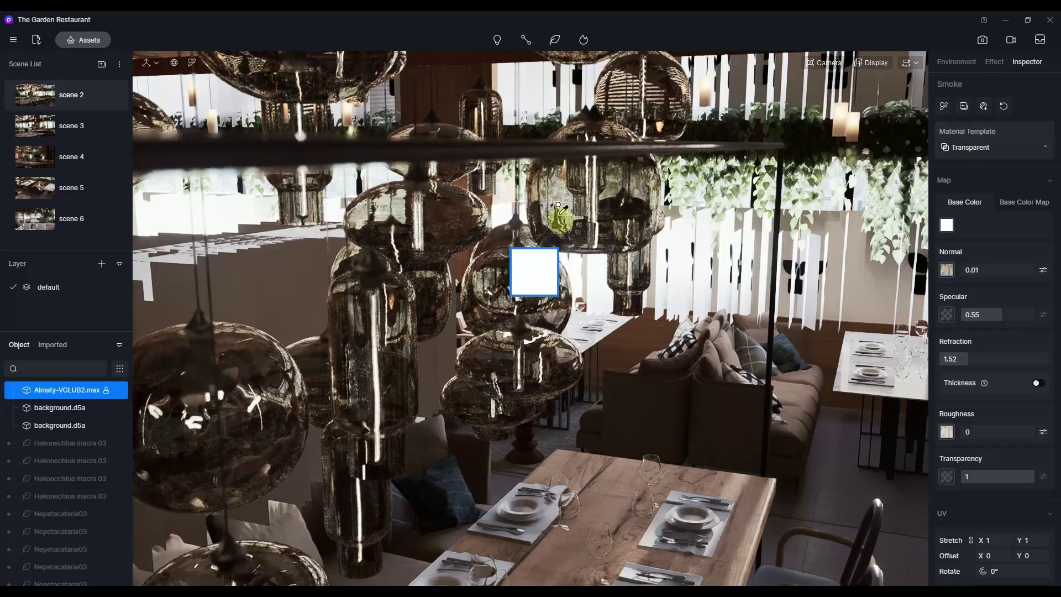
Switch the lamp material template back to Subsurface scattering.
{"action": "left_click", "coordinate": [974, 150]}
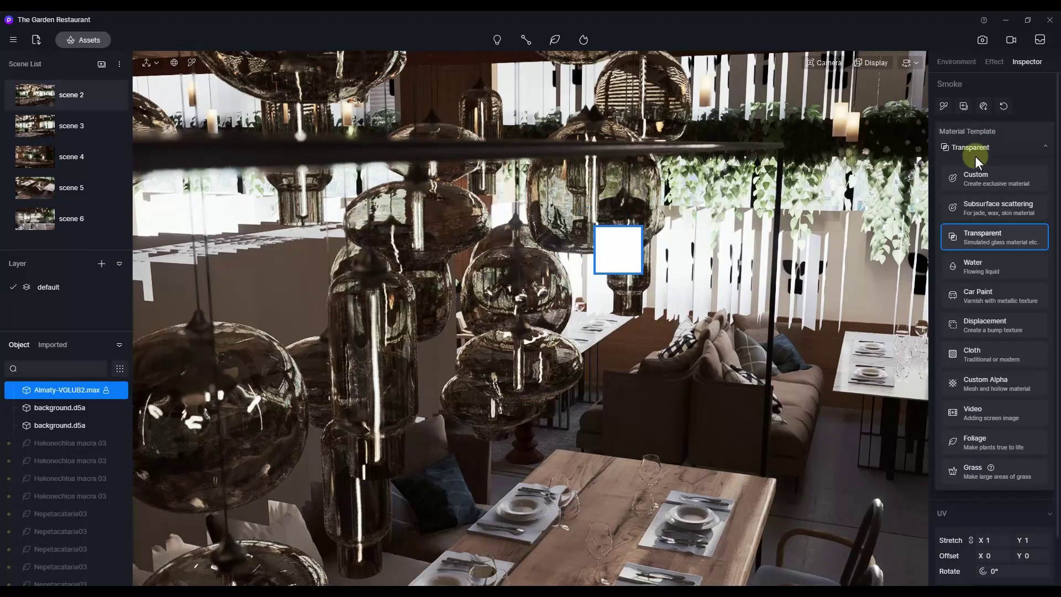
{"action": "left_click", "coordinate": [975, 208]}
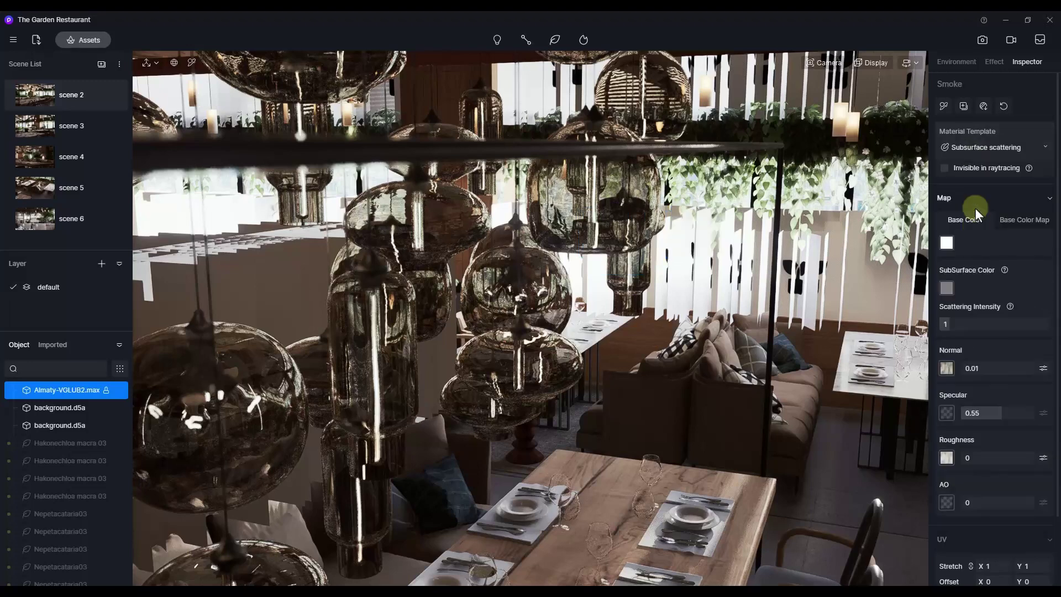
{"action": "left_click", "coordinate": [970, 145]}
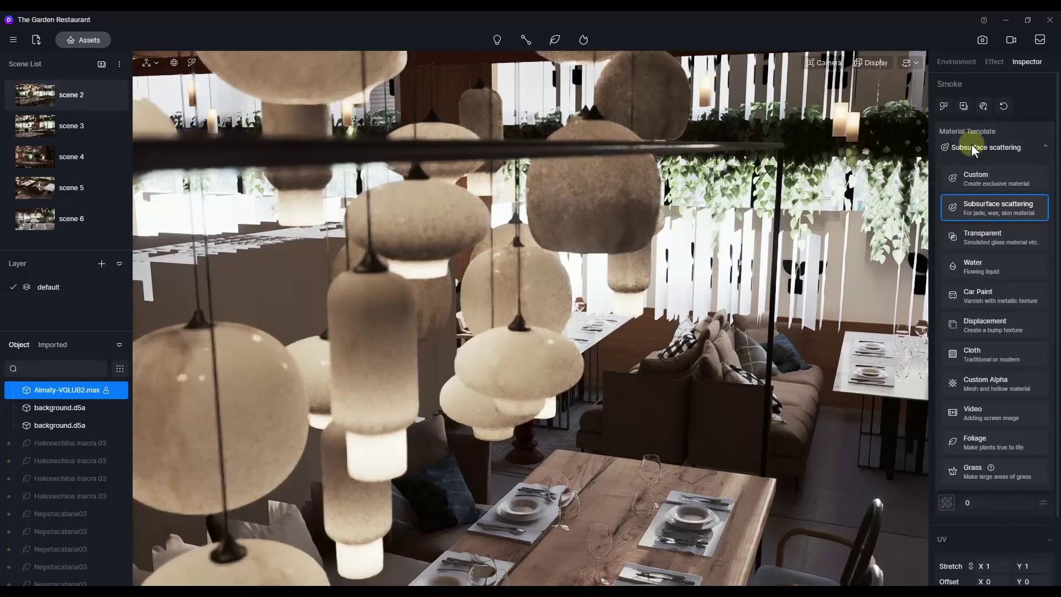
{"action": "left_click", "coordinate": [970, 147]}
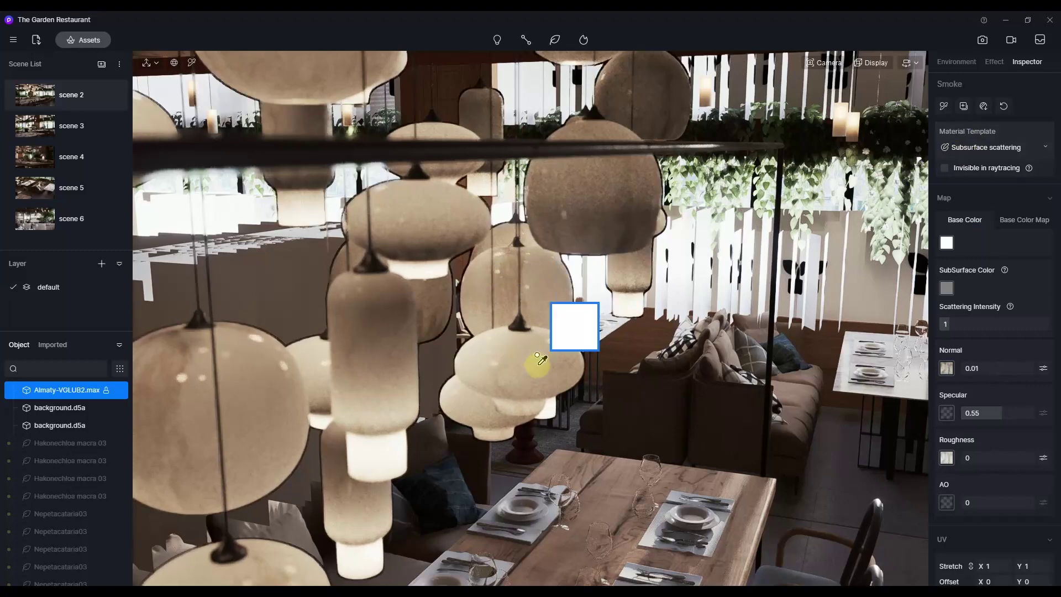
Set the lamps' SubSurface Color to a dark red in the colour picker.
{"action": "left_click", "coordinate": [947, 287]}
{"action": "left_click_drag", "start_coordinate": [966, 353], "coordinate": [1039, 347]}
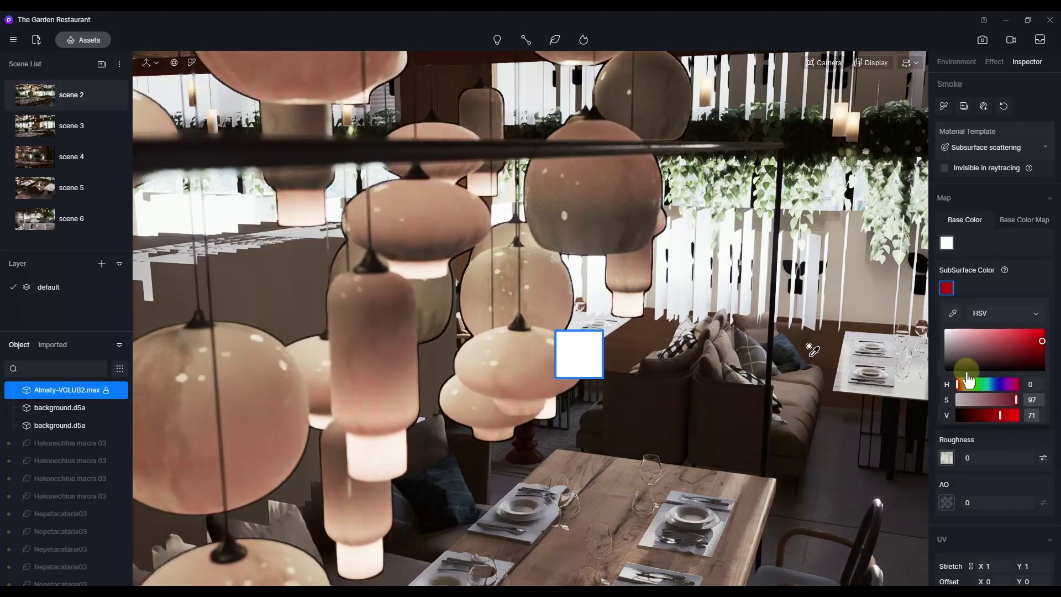
{"action": "left_click_drag", "start_coordinate": [1042, 341], "coordinate": [1042, 348]}
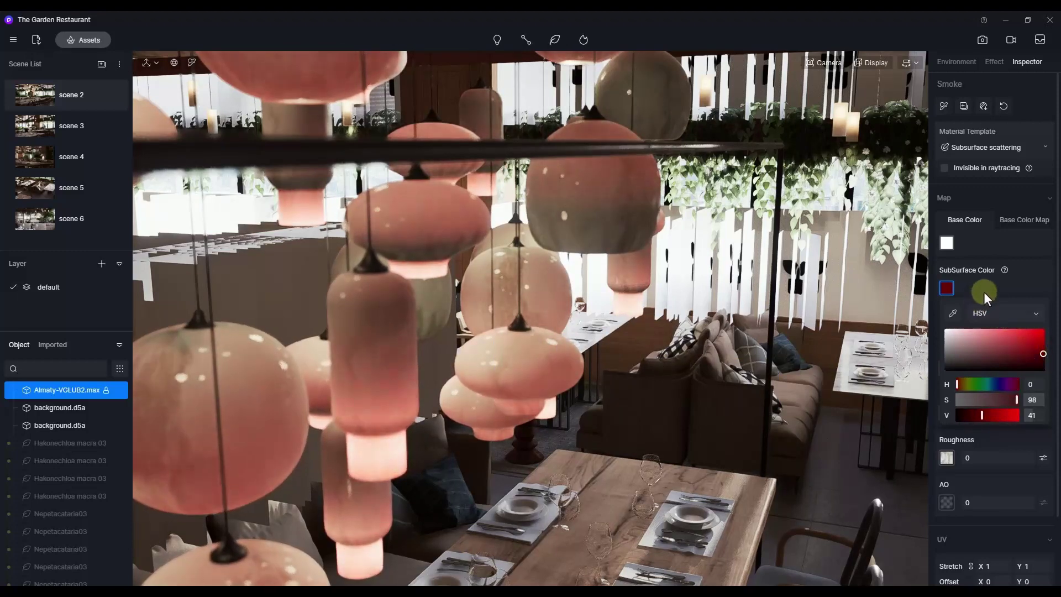
{"action": "left_click", "coordinate": [975, 279]}
Raise Scattering Intensity to 7.5 and move to the scene's Effect settings.
{"action": "left_click_drag", "start_coordinate": [953, 326], "coordinate": [1022, 326]}
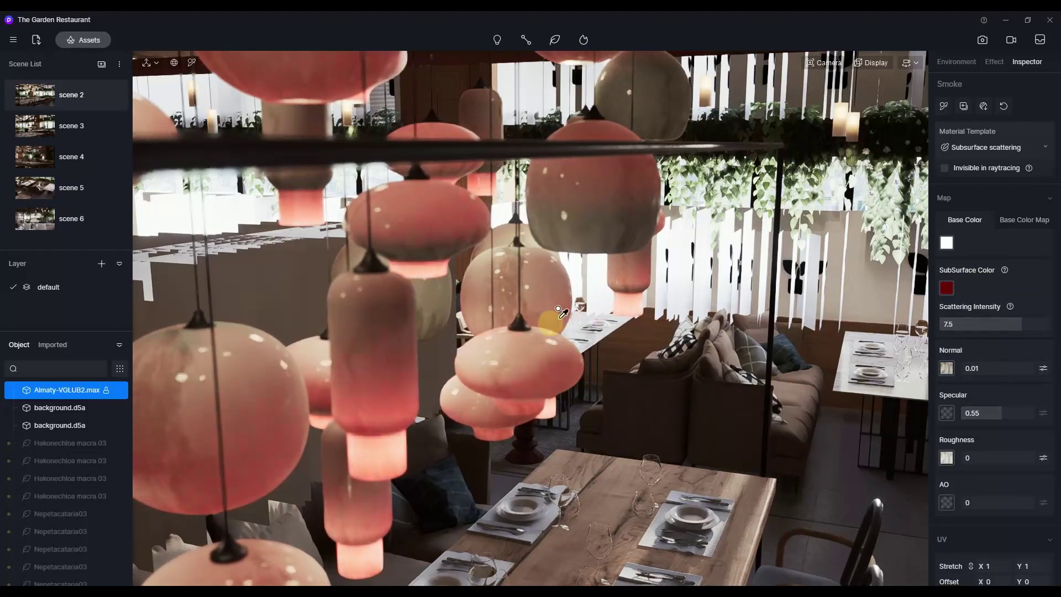
{"action": "left_click", "coordinate": [572, 358]}
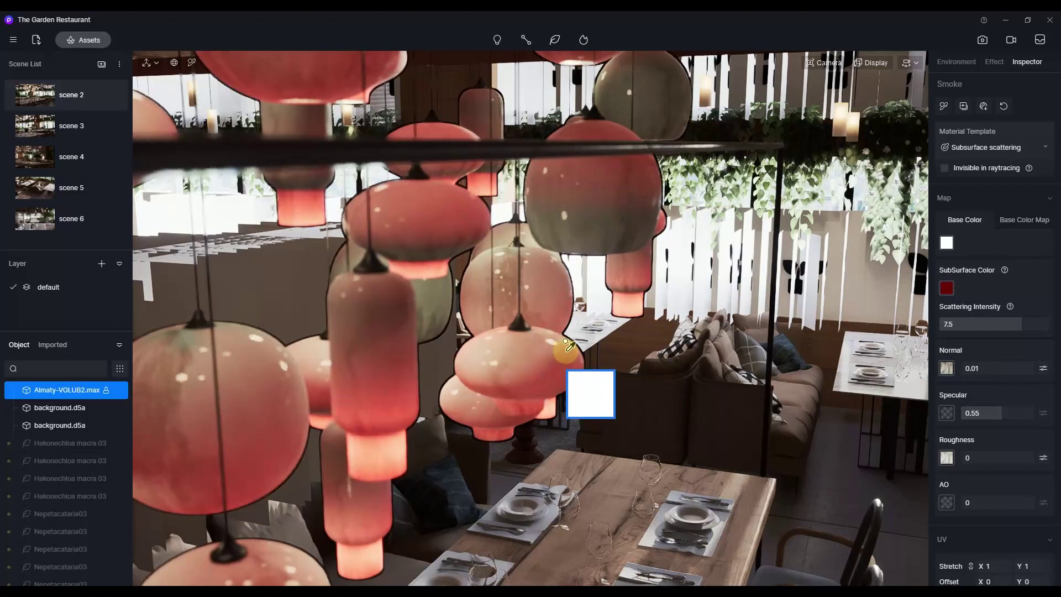
{"action": "left_click", "coordinate": [580, 336]}
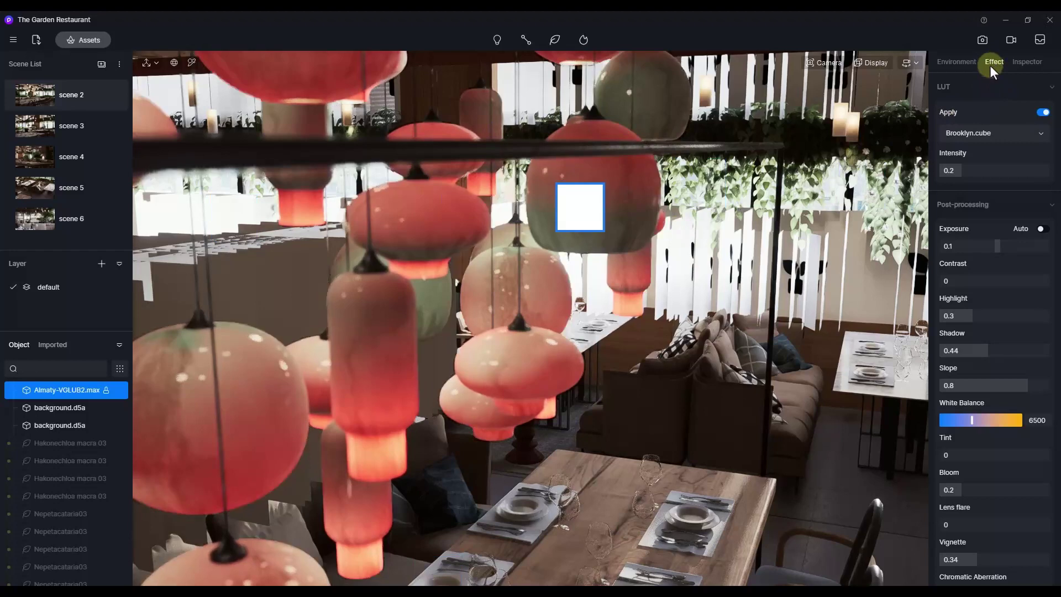
{"action": "scroll", "coordinate": [1004, 329], "scroll_direction": "down", "scroll_amount": 5}
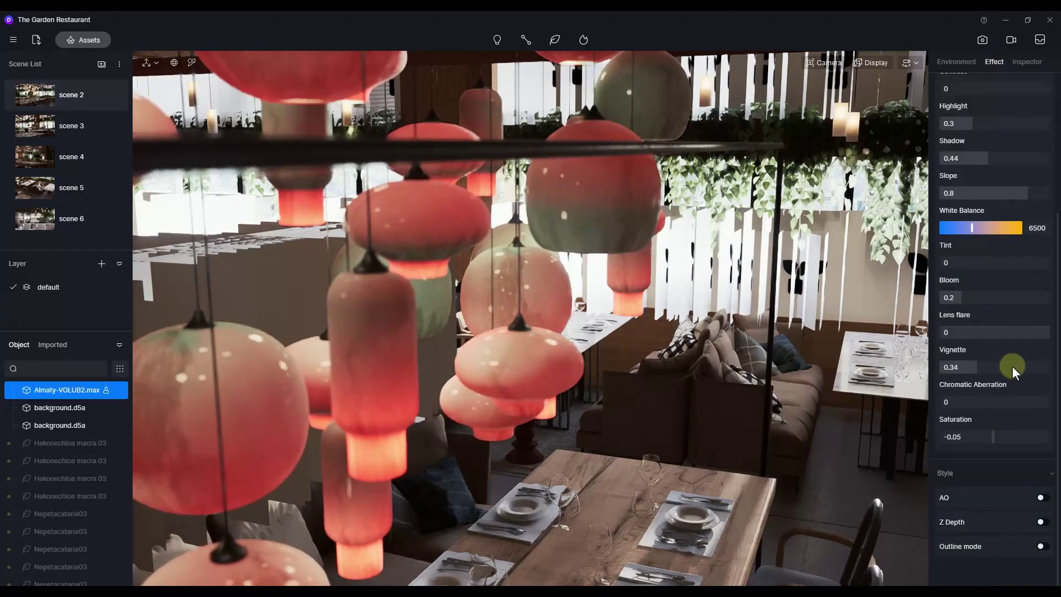
Turn on Z Depth and shift its range so the nearest lanterns render black.
{"action": "left_click", "coordinate": [1041, 521]}
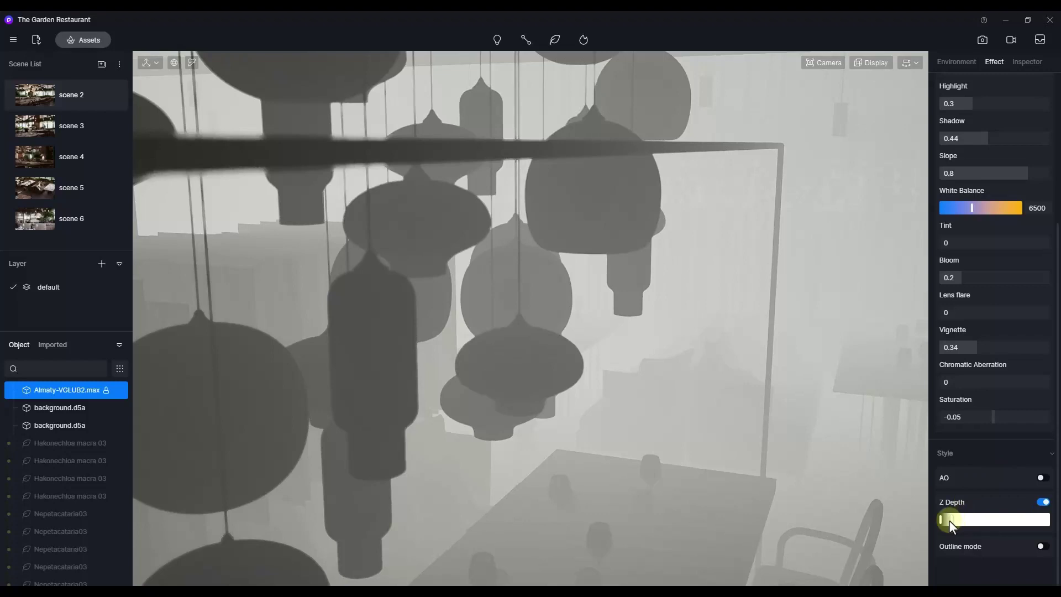
{"action": "left_click_drag", "start_coordinate": [951, 521], "coordinate": [948, 520]}
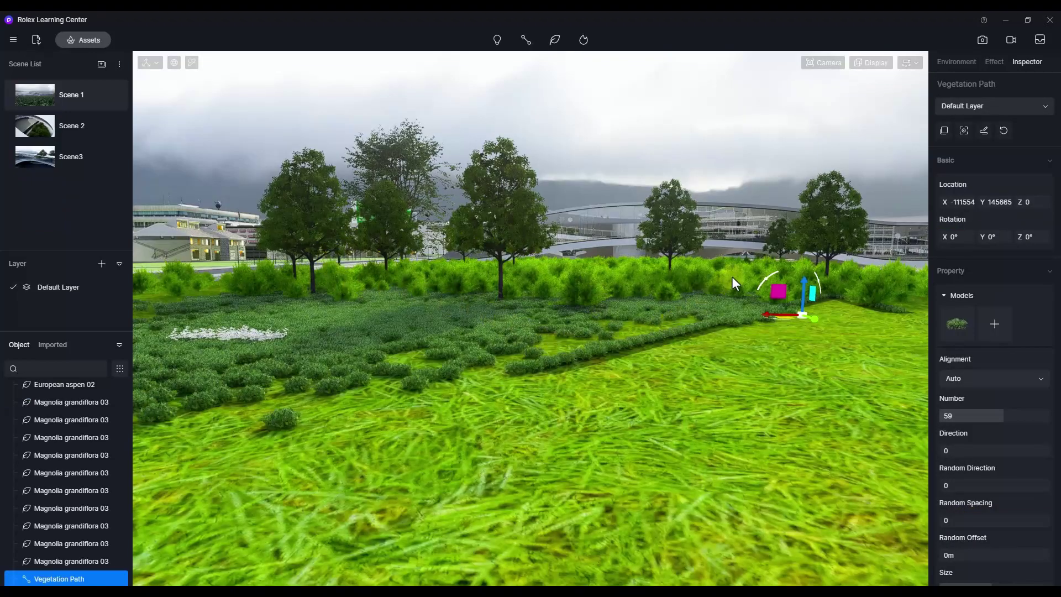
Bring up Preferences from the main menu and move the window aside.
{"action": "left_click", "coordinate": [13, 40]}
{"action": "left_click", "coordinate": [48, 190]}
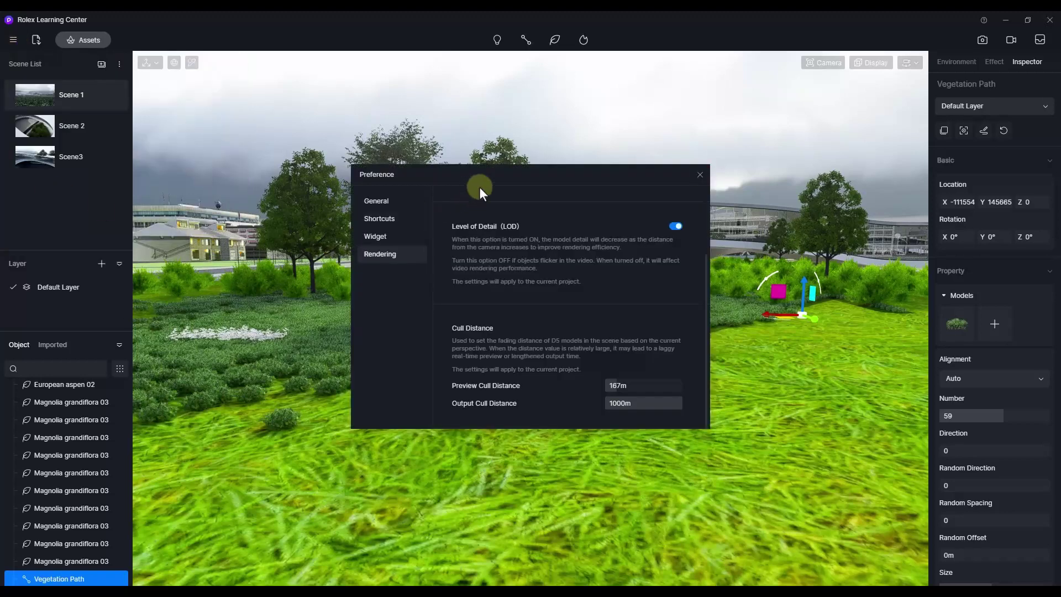
{"action": "left_click_drag", "start_coordinate": [530, 191], "coordinate": [746, 85]}
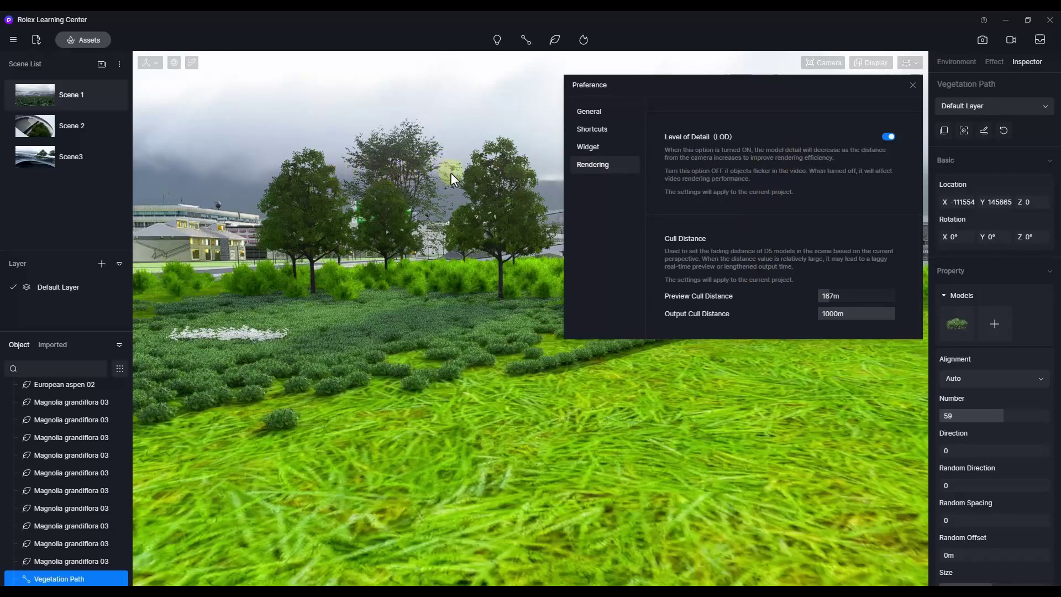
{"action": "left_click_drag", "start_coordinate": [742, 85], "coordinate": [760, 71]}
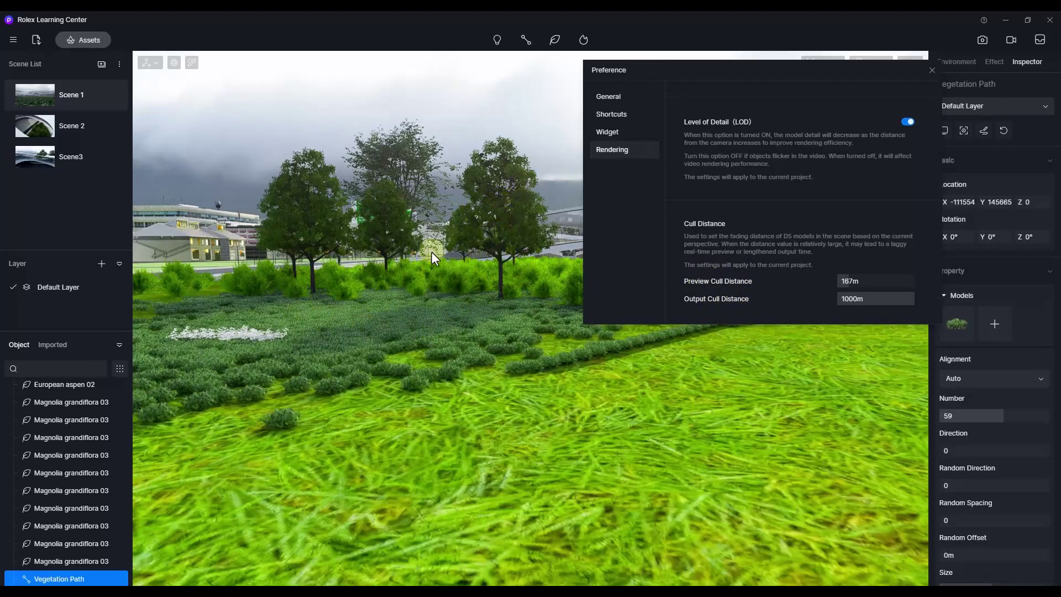
Lower the Rendering Preview Cull Distance from 167m to about 62m.
{"action": "left_click_drag", "start_coordinate": [850, 282], "coordinate": [835, 286]}
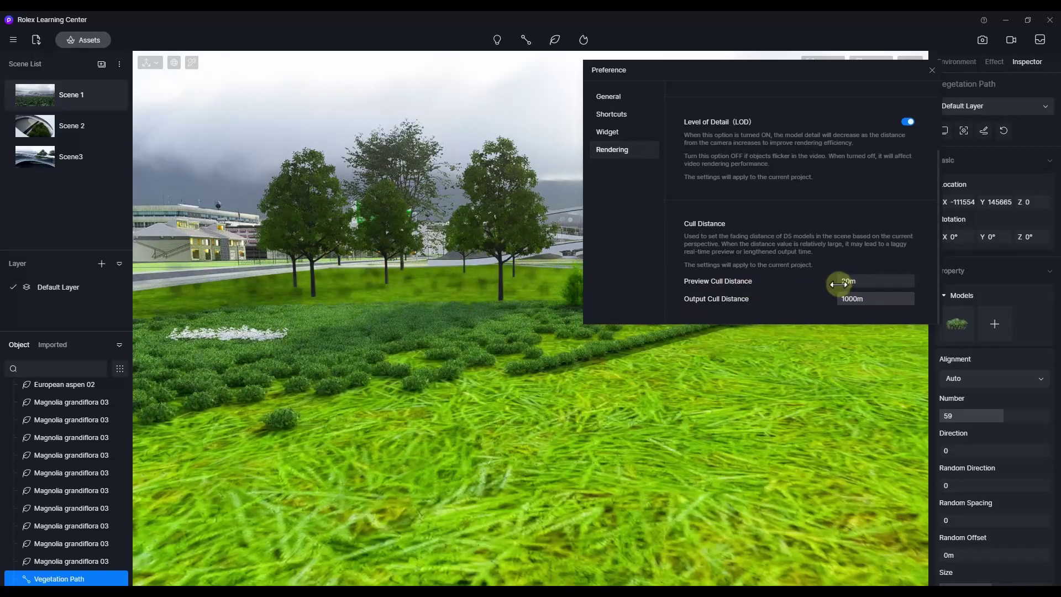
{"action": "left_click_drag", "start_coordinate": [839, 283], "coordinate": [841, 283]}
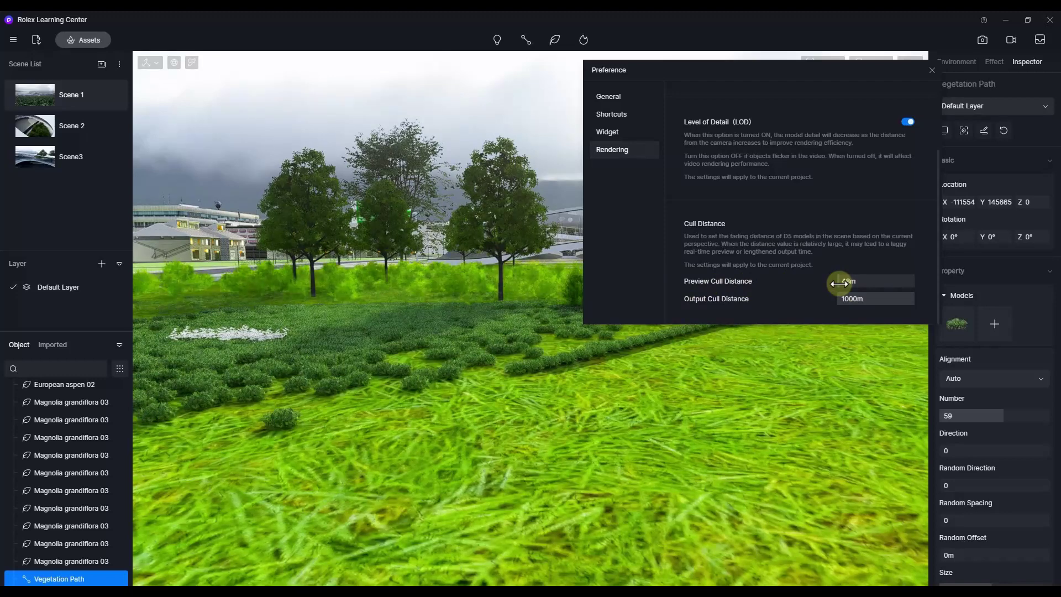
{"action": "left_click_drag", "start_coordinate": [841, 283], "coordinate": [838, 283]}
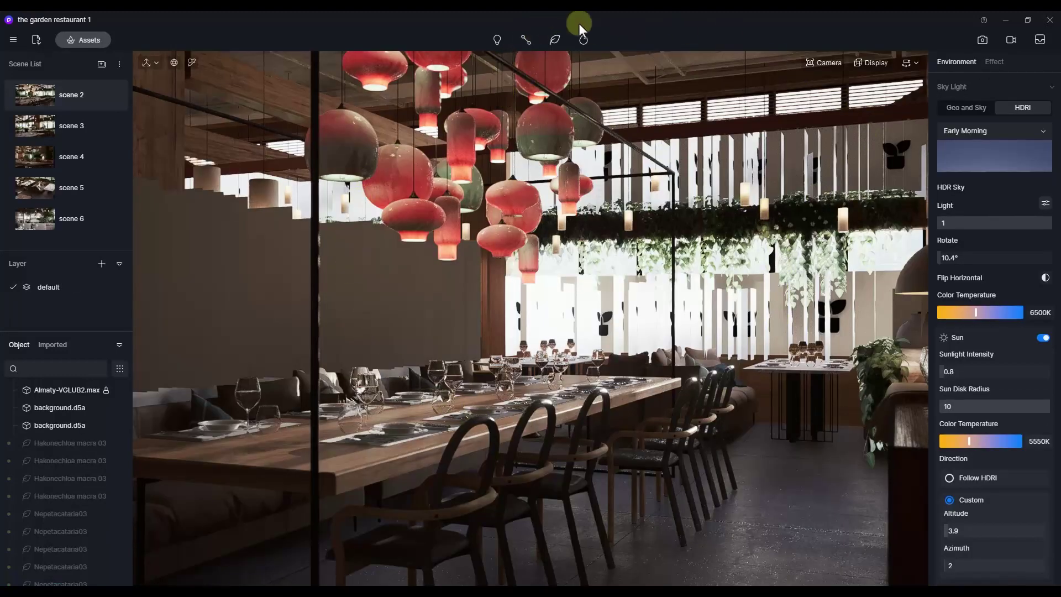
Set the viewport Preview Quality to the fast Smooth mode and pan the interior.
{"action": "left_click", "coordinate": [872, 64]}
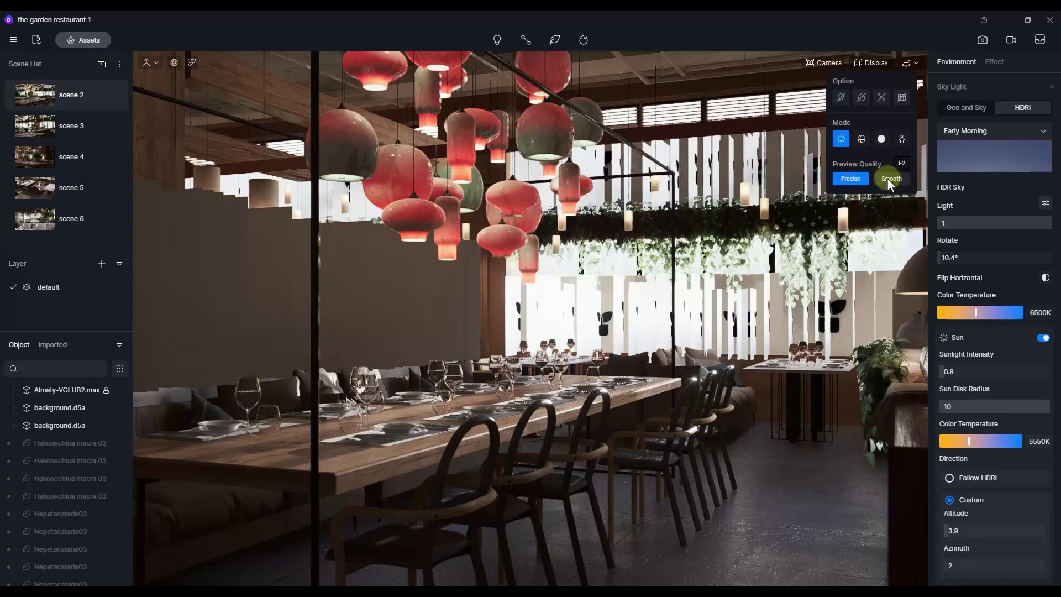
{"action": "left_click", "coordinate": [887, 178]}
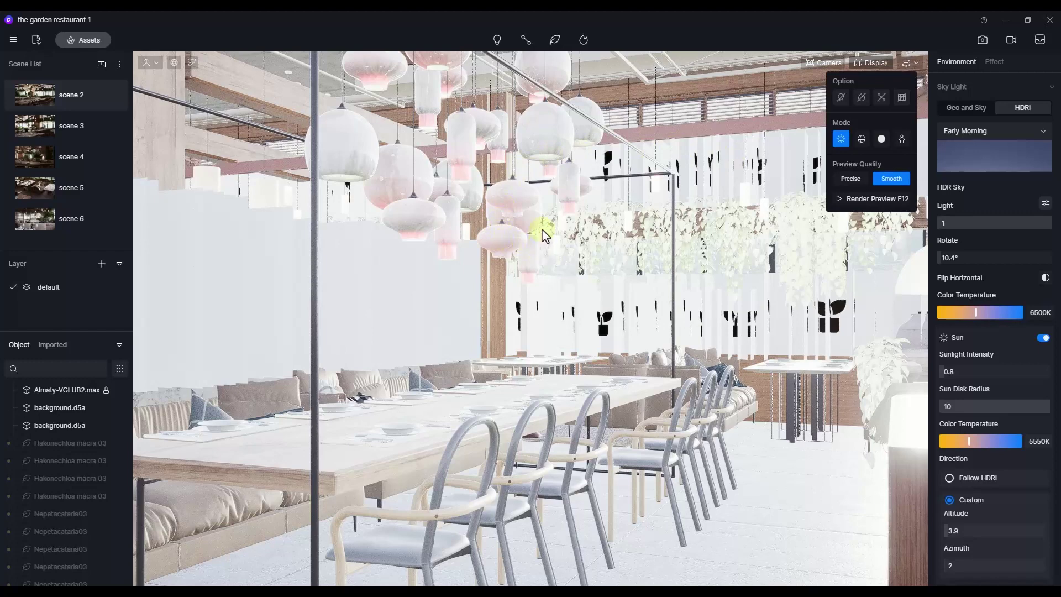
{"action": "left_click", "coordinate": [607, 282]}
{"action": "middle_click_drag", "start_coordinate": [607, 282], "coordinate": [540, 270]}
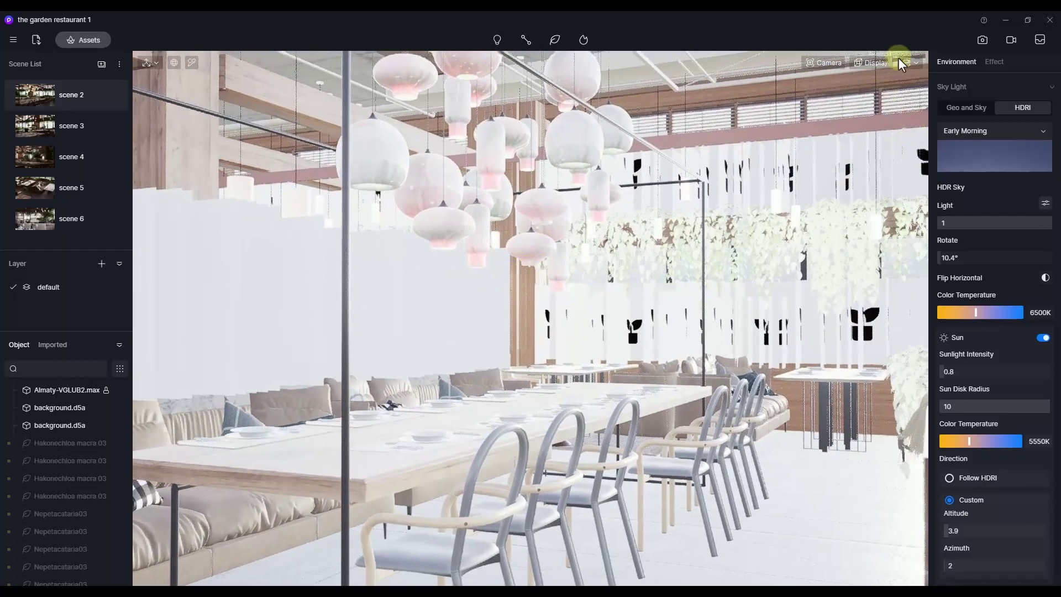
Compare Precise and Smooth preview quality, finishing on Smooth.
{"action": "left_click", "coordinate": [868, 61]}
{"action": "left_click", "coordinate": [847, 178]}
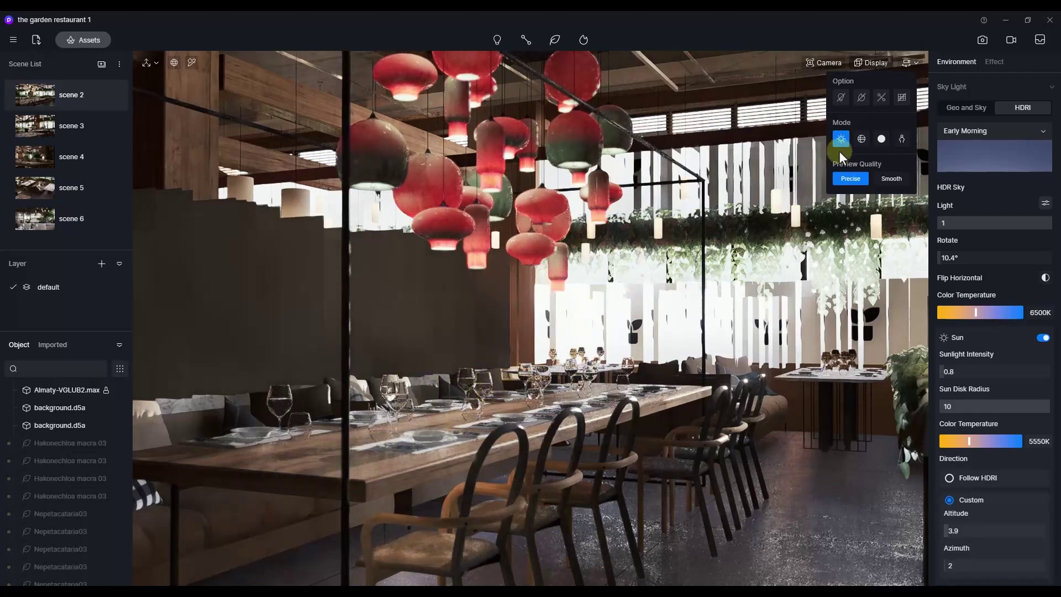
{"action": "left_click", "coordinate": [892, 178]}
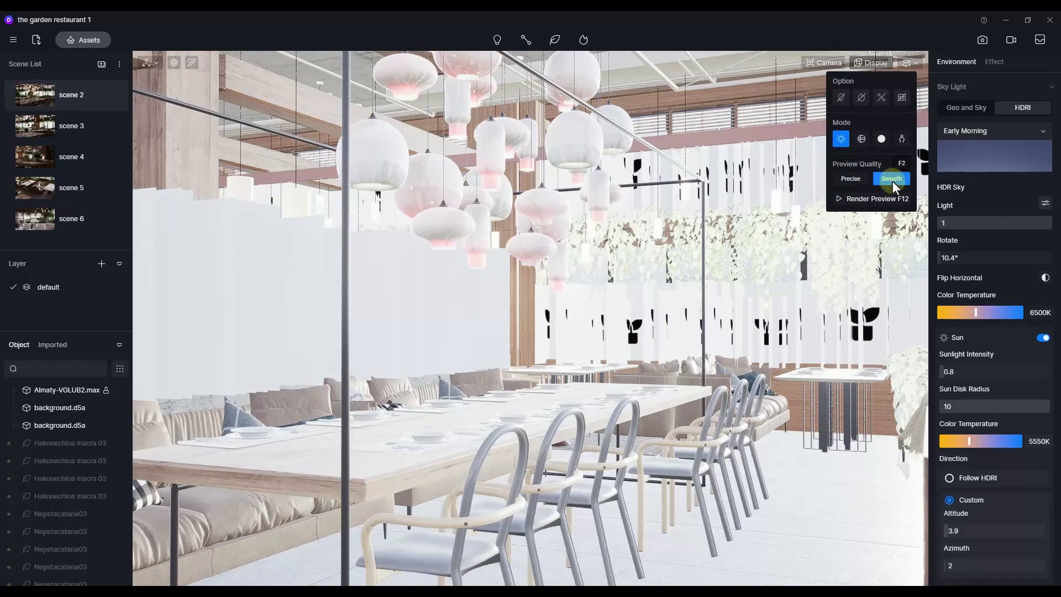
{"action": "left_click", "coordinate": [365, 249]}
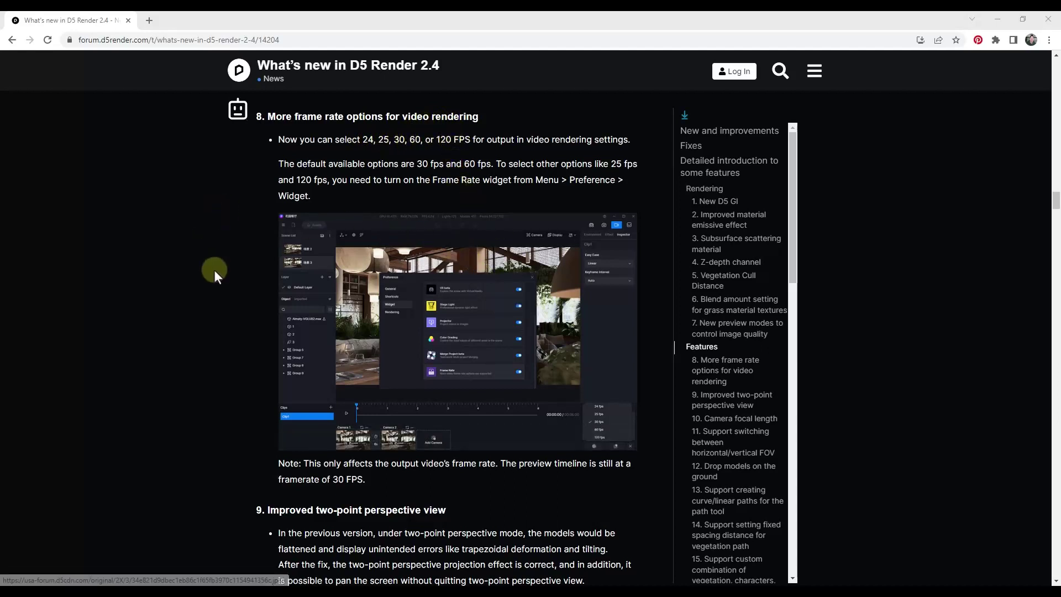
{"action": "scroll", "coordinate": [221, 284], "scroll_direction": "down", "scroll_amount": 1}
{"action": "scroll", "coordinate": [221, 285], "scroll_direction": "down", "scroll_amount": 1}
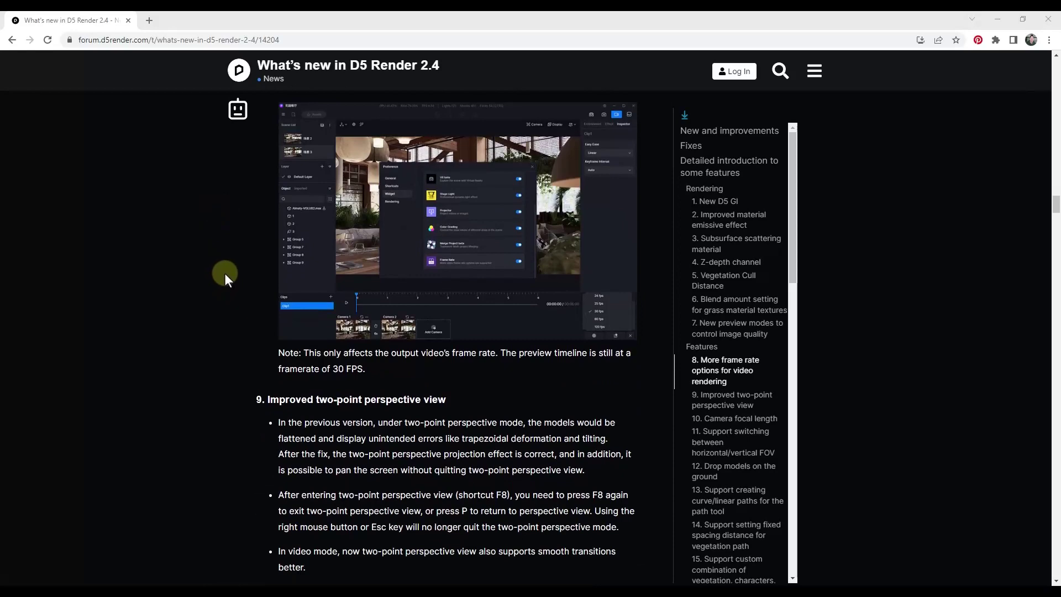
{"action": "scroll", "coordinate": [225, 273], "scroll_direction": "down", "scroll_amount": 2}
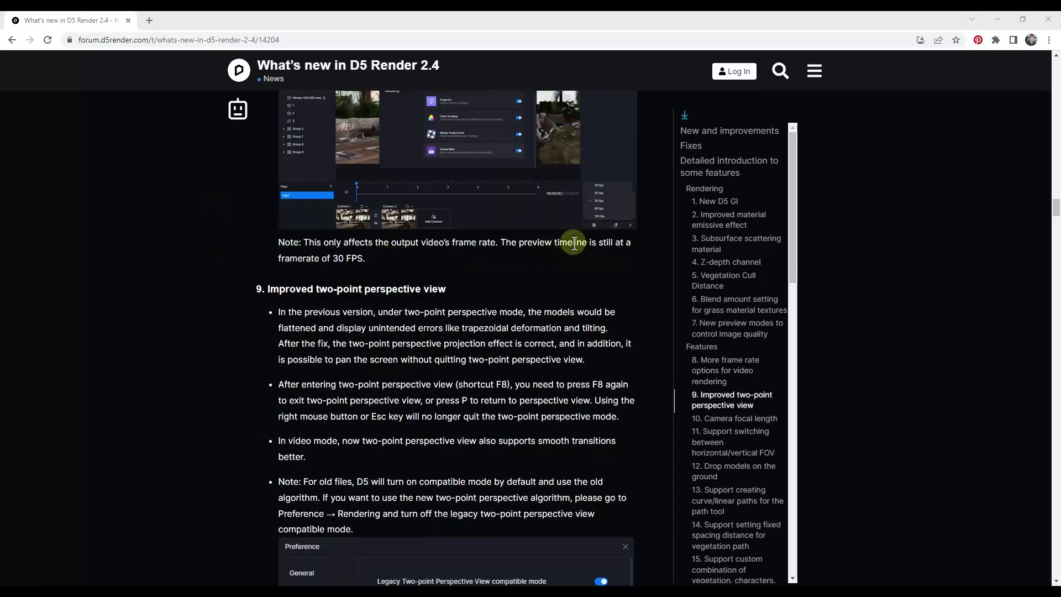
{"action": "scroll", "coordinate": [420, 251], "scroll_direction": "up", "scroll_amount": 1}
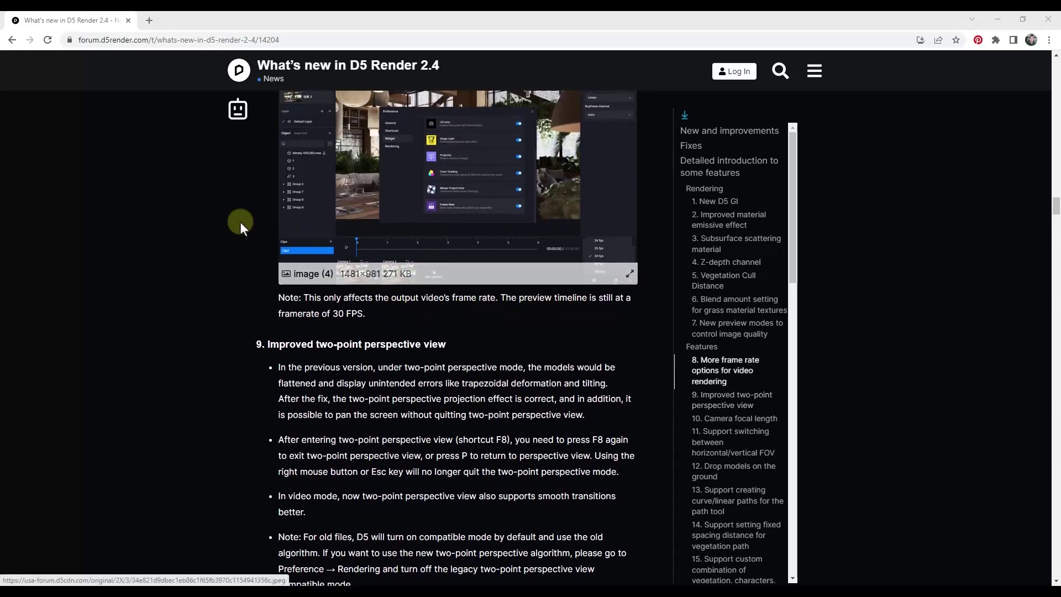
{"action": "scroll", "coordinate": [236, 223], "scroll_direction": "down", "scroll_amount": 3}
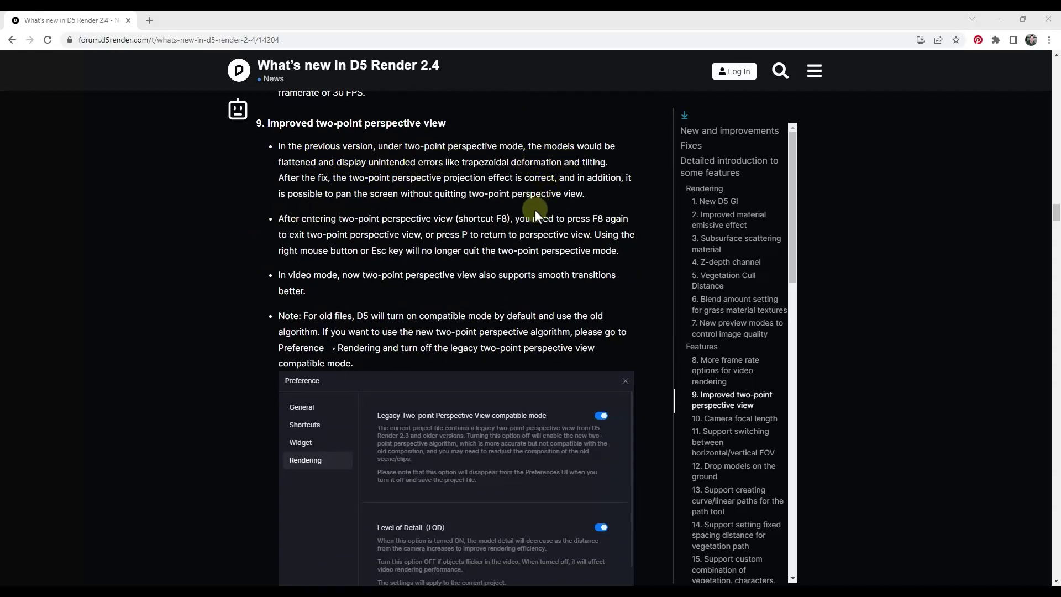
{"action": "scroll", "coordinate": [533, 210], "scroll_direction": "down", "scroll_amount": 3}
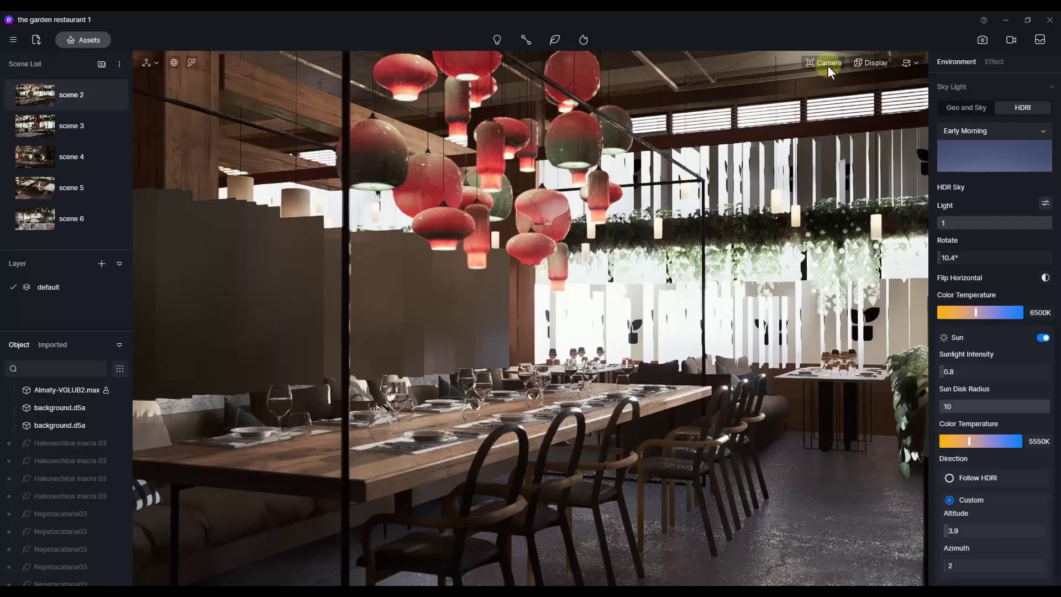
Drag the camera focal length to 10mm ultra-wide, then out to 87mm.
{"action": "left_click", "coordinate": [827, 66]}
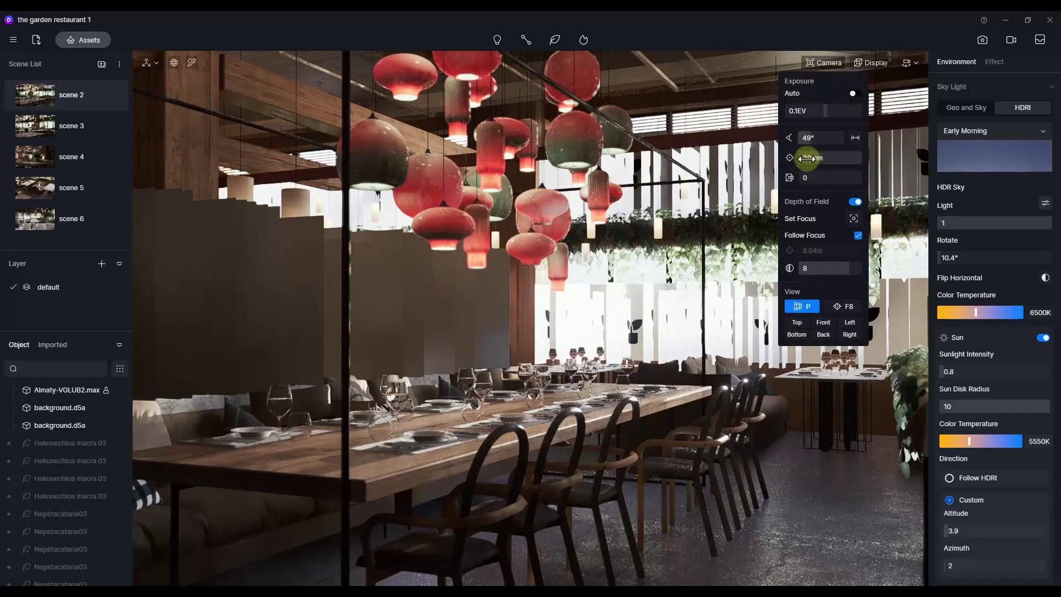
{"action": "left_click_drag", "start_coordinate": [808, 158], "coordinate": [812, 158]}
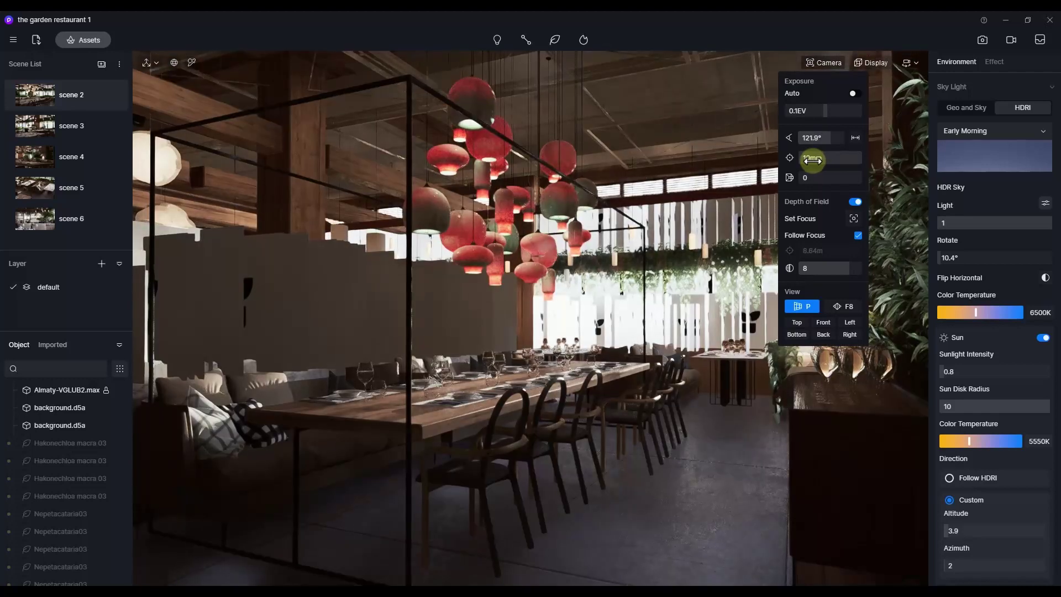
{"action": "left_click_drag", "start_coordinate": [812, 158], "coordinate": [827, 161]}
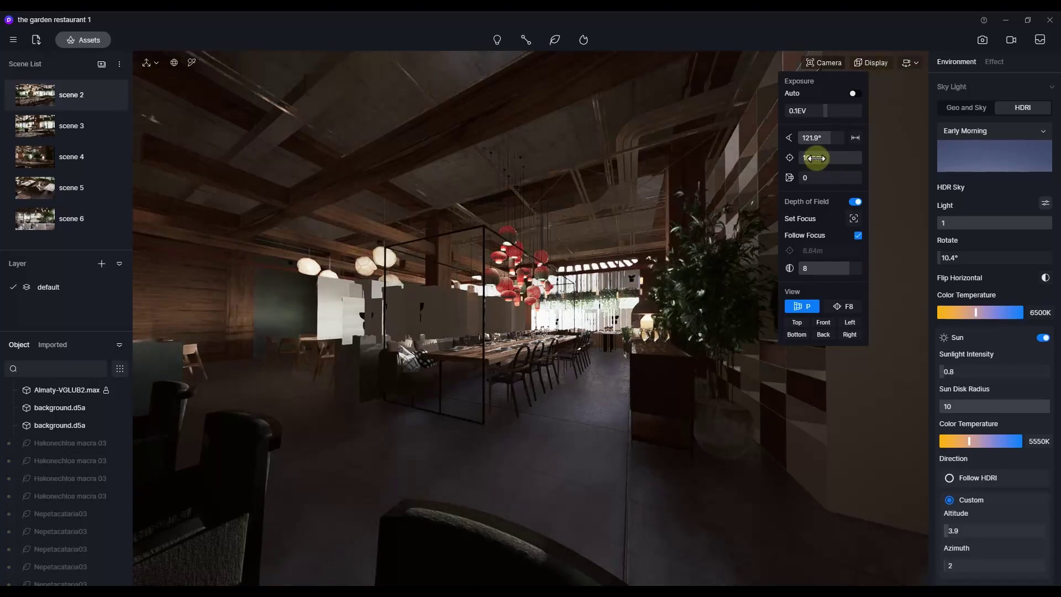
{"action": "left_click_drag", "start_coordinate": [816, 158], "coordinate": [829, 159]}
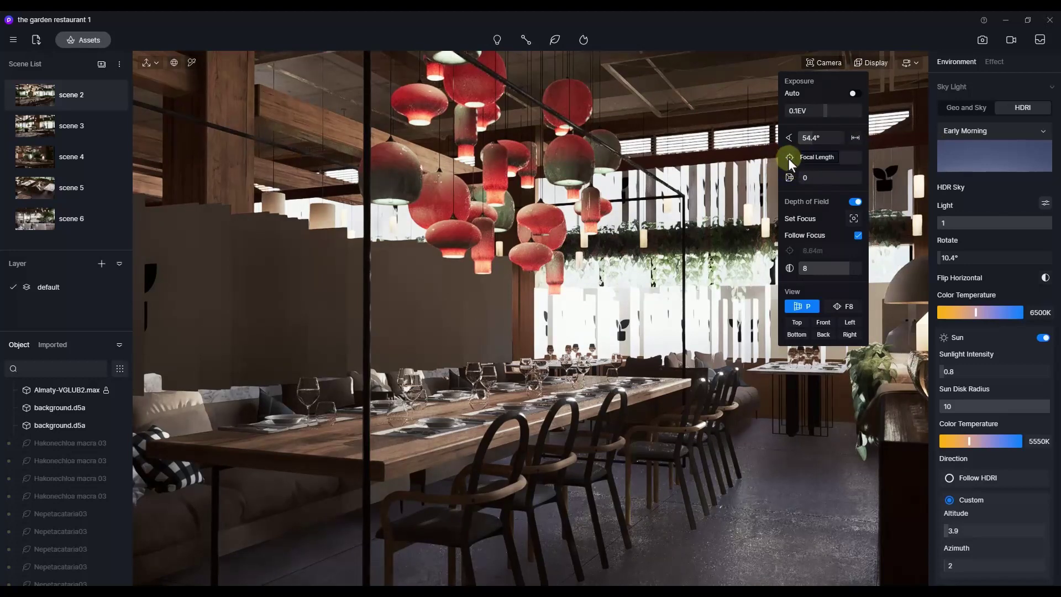
Toggle the FOV fit axis twice so focal length reads 35mm.
{"action": "left_click", "coordinate": [853, 139]}
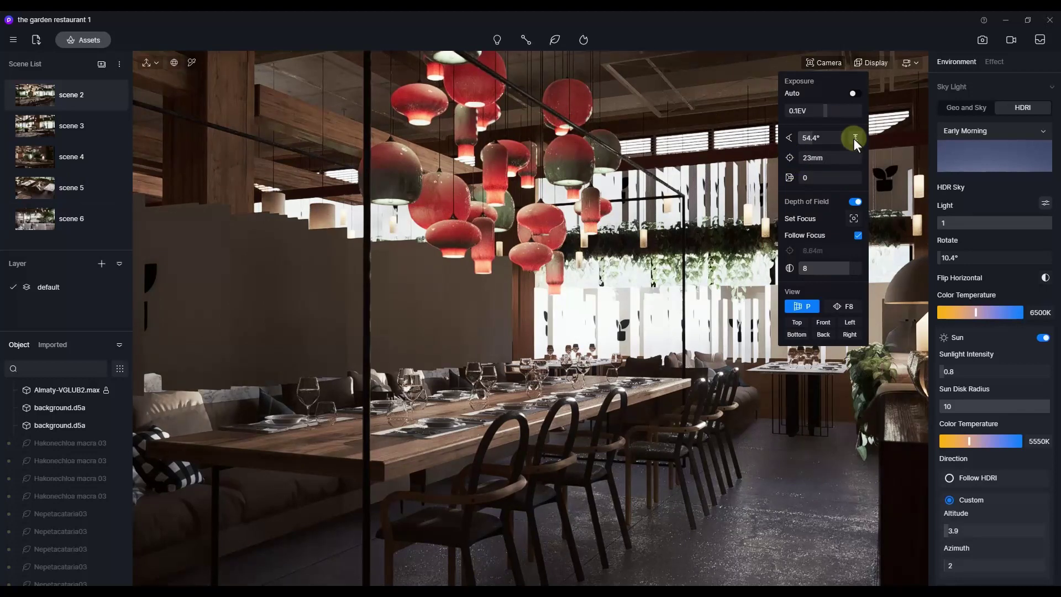
{"action": "left_click", "coordinate": [853, 139]}
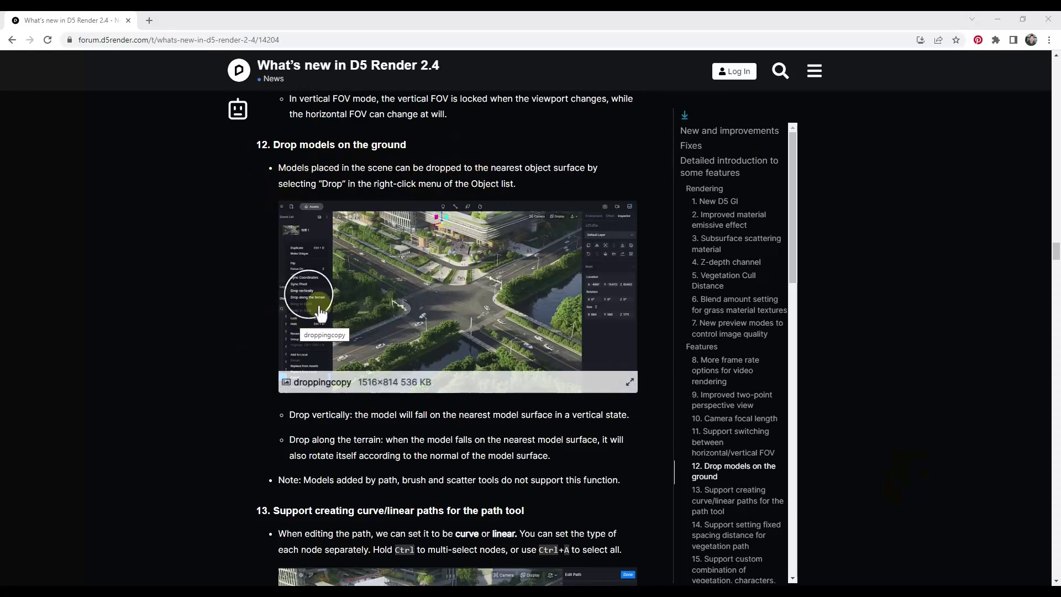
Hide the browser and select fruit plate combination(SSS) in the Object list.
{"action": "left_click", "coordinate": [1000, 19]}
{"action": "left_click", "coordinate": [422, 377]}
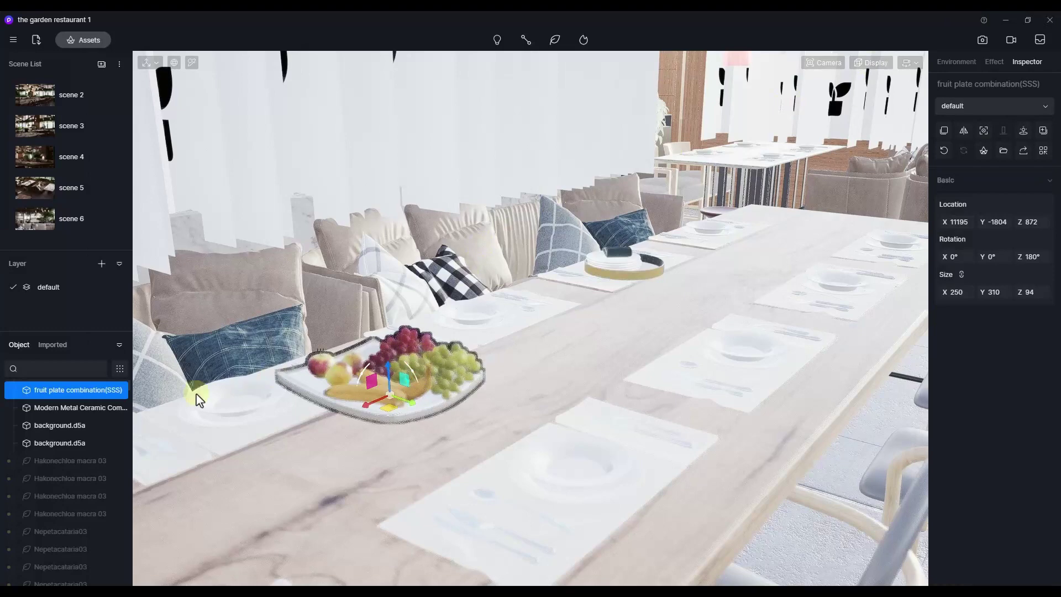
Drop the fruit plate vertically and the round metal ceramic plate along the terrain onto the table.
{"action": "right_click", "coordinate": [55, 391]}
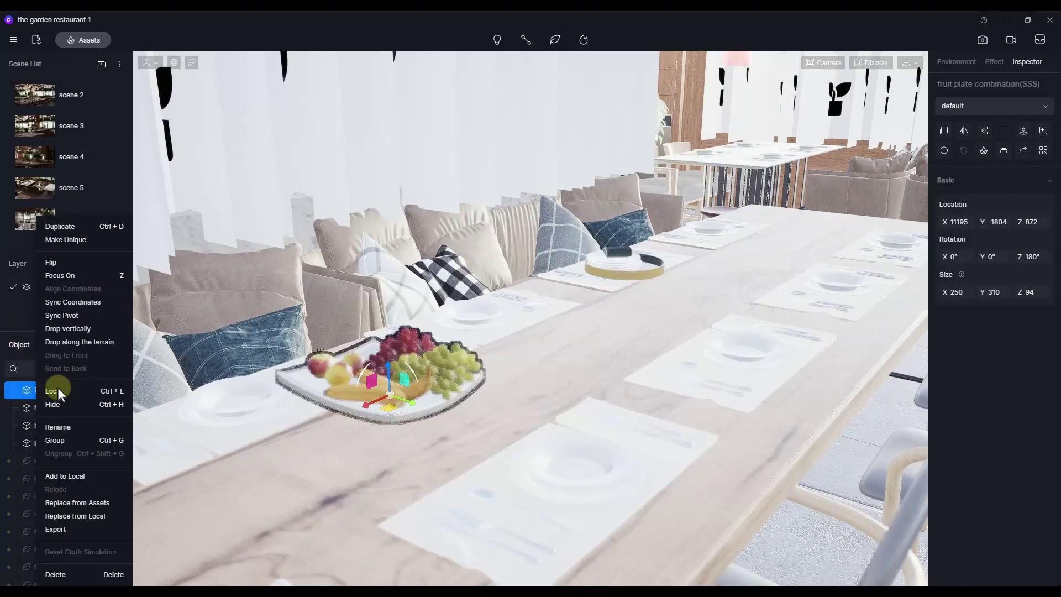
{"action": "left_click", "coordinate": [69, 329]}
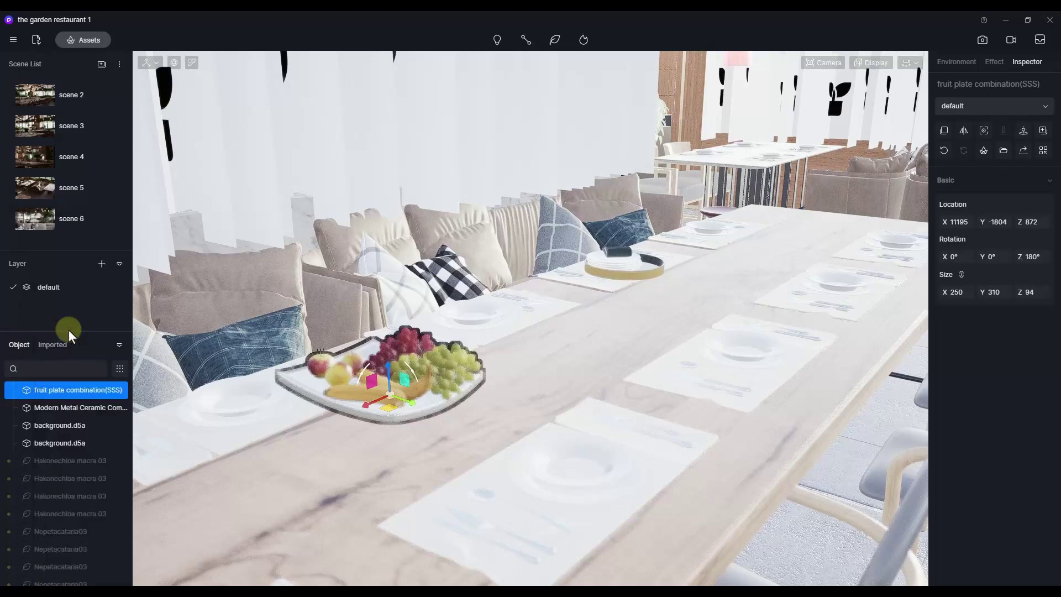
{"action": "left_click", "coordinate": [628, 272]}
{"action": "right_click", "coordinate": [65, 578]}
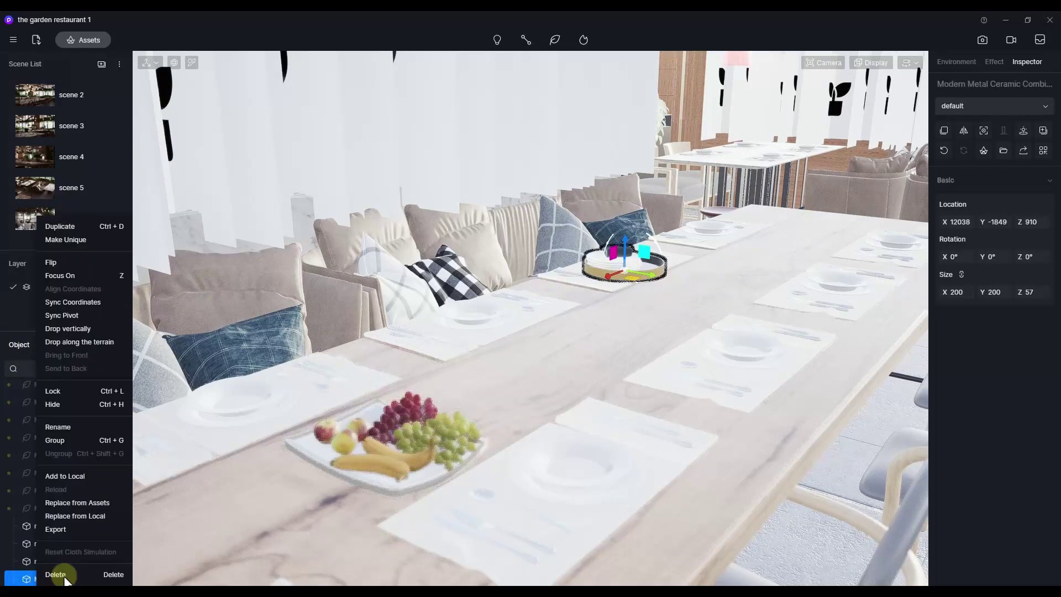
{"action": "left_click", "coordinate": [77, 329]}
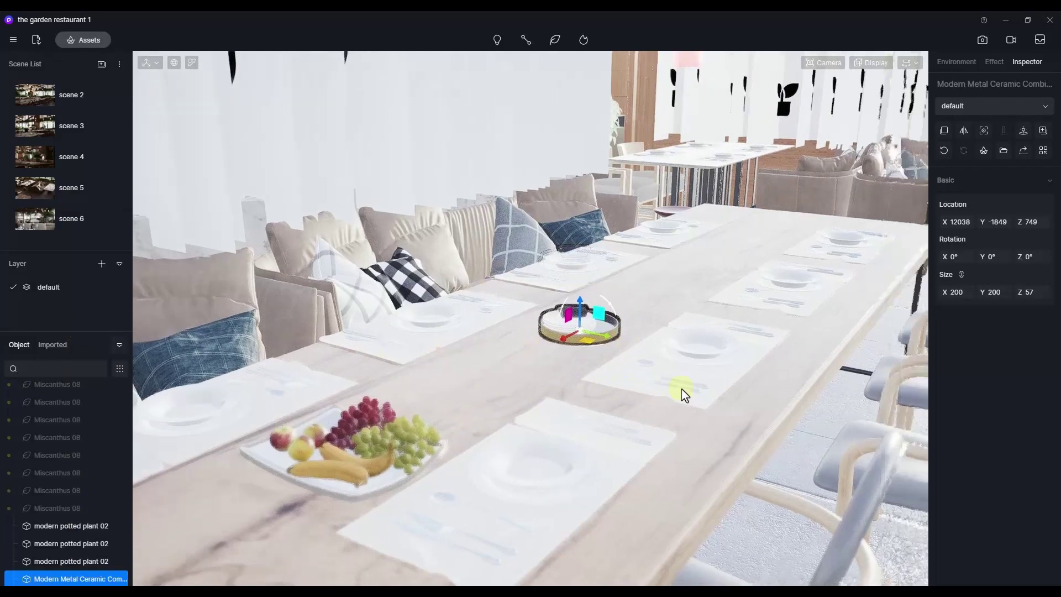
{"action": "mouse_move", "coordinate": [528, 401]}
{"action": "middle_mouse_down"}
{"action": "mouse_move", "coordinate": [501, 468]}
{"action": "mouse_move", "coordinate": [518, 472]}
{"action": "middle_mouse_up"}
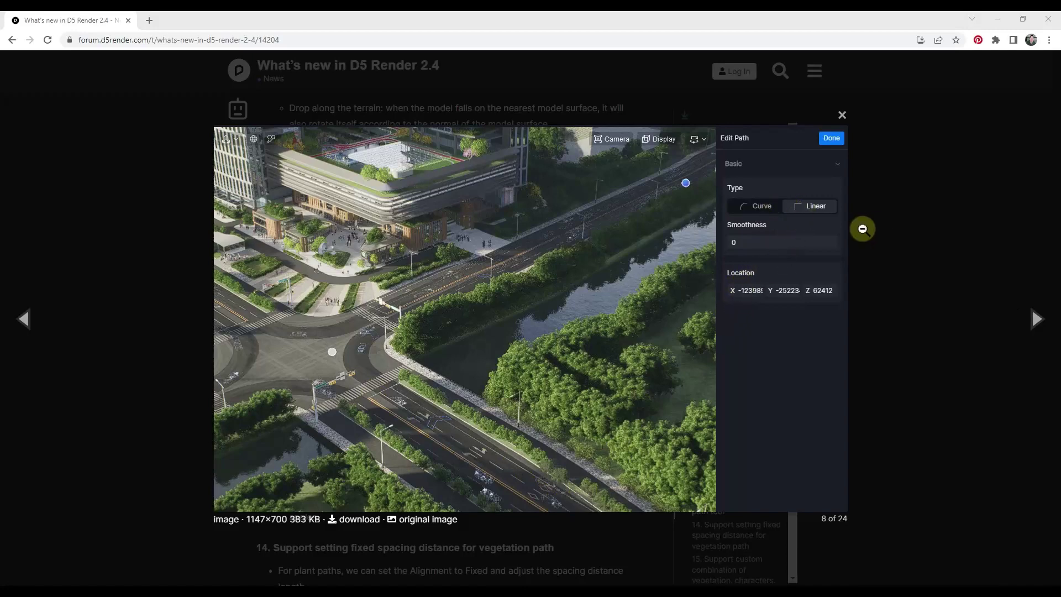
Close the enlarged path-tool image and continue to the 2.4 assets section of the article.
{"action": "left_click", "coordinate": [153, 233]}
{"action": "scroll", "coordinate": [218, 401], "scroll_direction": "down", "scroll_amount": 5}
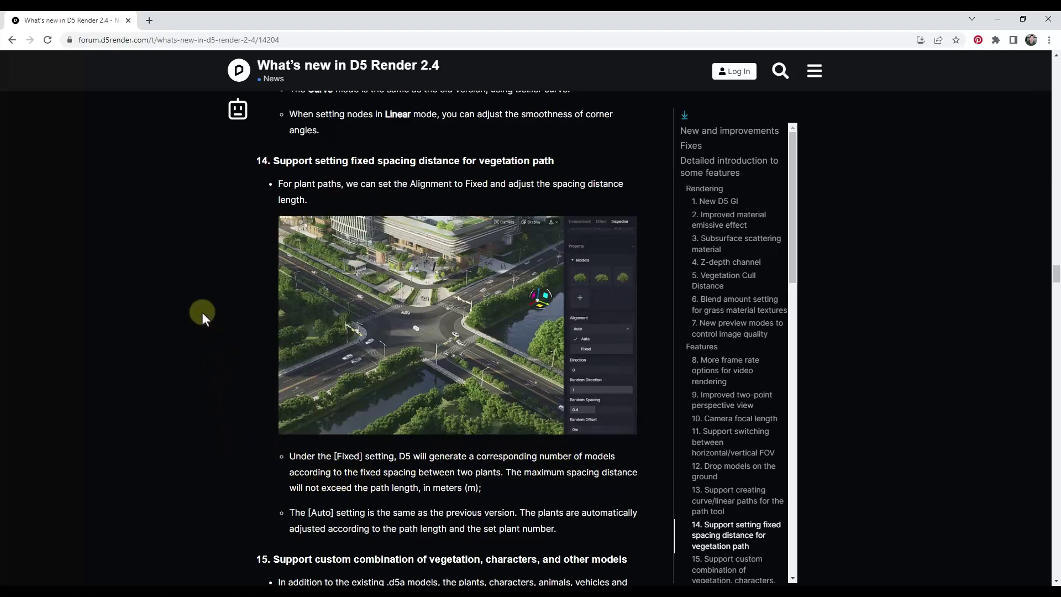
{"action": "scroll", "coordinate": [194, 301], "scroll_direction": "down", "scroll_amount": 8}
{"action": "scroll", "coordinate": [248, 249], "scroll_direction": "down", "scroll_amount": 3}
{"action": "scroll", "coordinate": [198, 268], "scroll_direction": "up", "scroll_amount": 3}
{"action": "scroll", "coordinate": [197, 265], "scroll_direction": "up", "scroll_amount": 3}
{"action": "scroll", "coordinate": [198, 259], "scroll_direction": "up", "scroll_amount": 3}
{"action": "scroll", "coordinate": [202, 258], "scroll_direction": "down", "scroll_amount": 3}
{"action": "scroll", "coordinate": [202, 259], "scroll_direction": "down", "scroll_amount": 1}
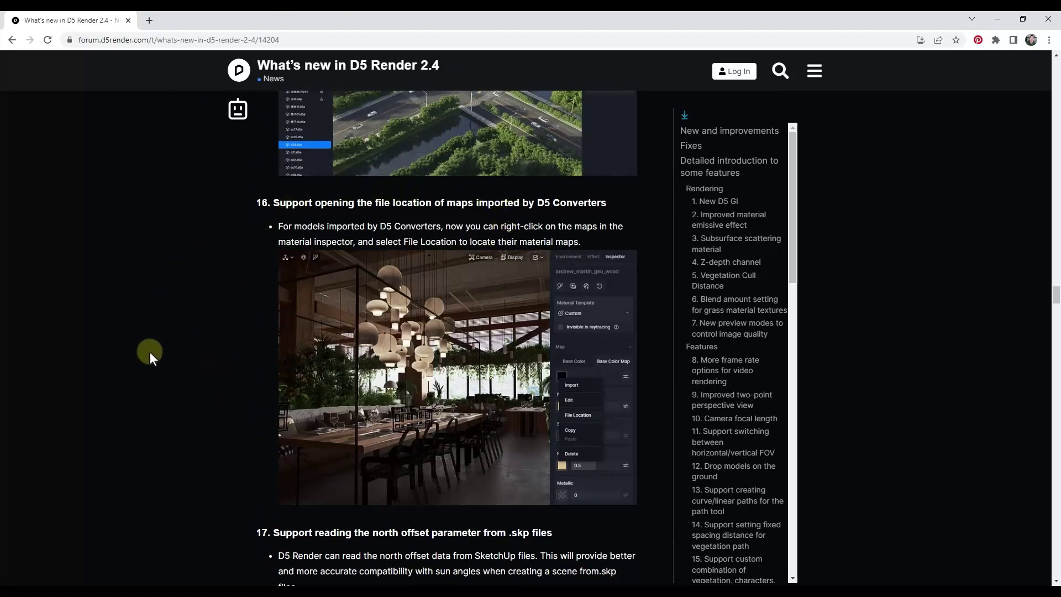
{"action": "scroll", "coordinate": [157, 344], "scroll_direction": "down", "scroll_amount": 1}
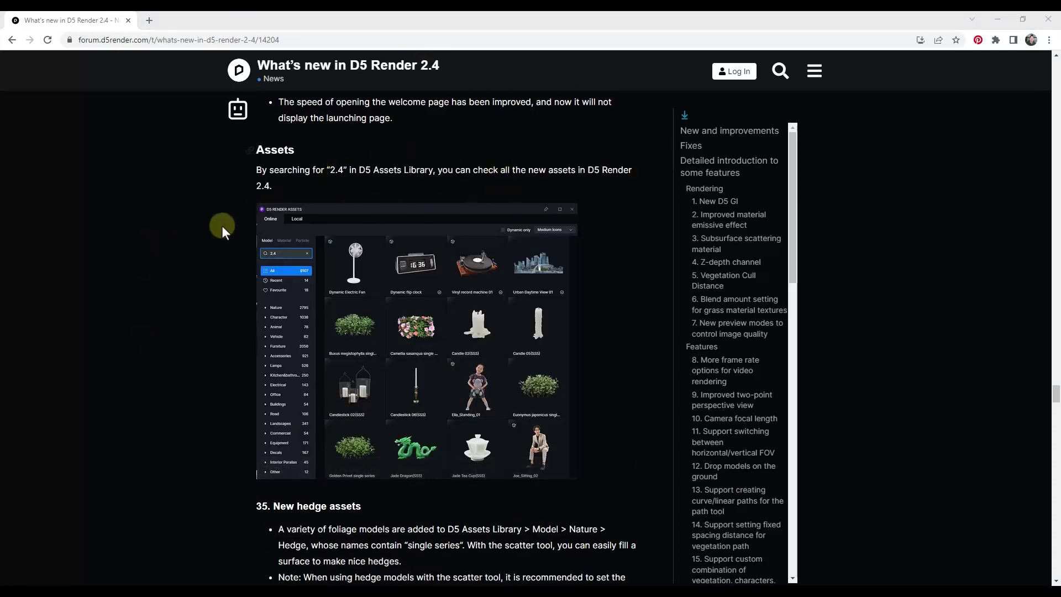
{"action": "scroll", "coordinate": [173, 299], "scroll_direction": "down", "scroll_amount": 1}
{"action": "scroll", "coordinate": [175, 297], "scroll_direction": "up", "scroll_amount": 1}
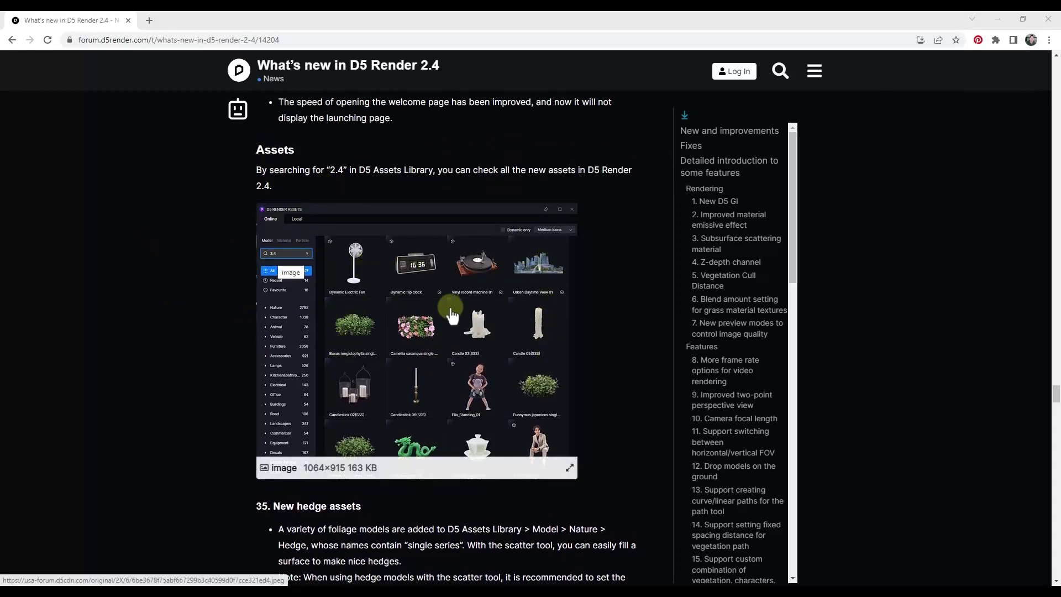
{"action": "scroll", "coordinate": [443, 305], "scroll_direction": "down", "scroll_amount": 4}
{"action": "scroll", "coordinate": [210, 239], "scroll_direction": "down", "scroll_amount": 5}
{"action": "scroll", "coordinate": [223, 236], "scroll_direction": "up", "scroll_amount": 3}
{"action": "scroll", "coordinate": [237, 228], "scroll_direction": "down", "scroll_amount": 1}
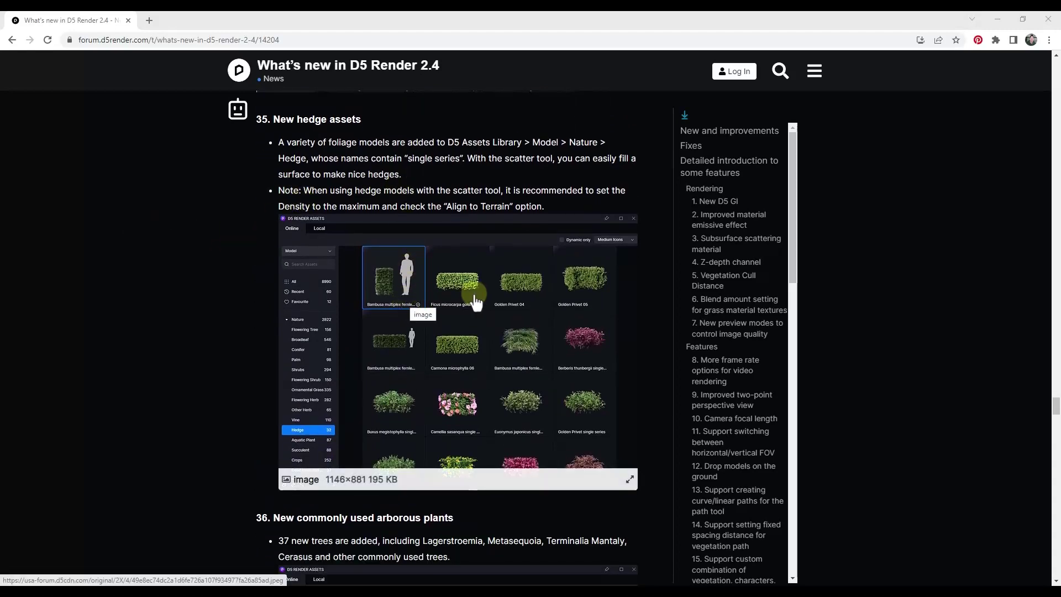
{"action": "scroll", "coordinate": [464, 315], "scroll_direction": "down", "scroll_amount": 4}
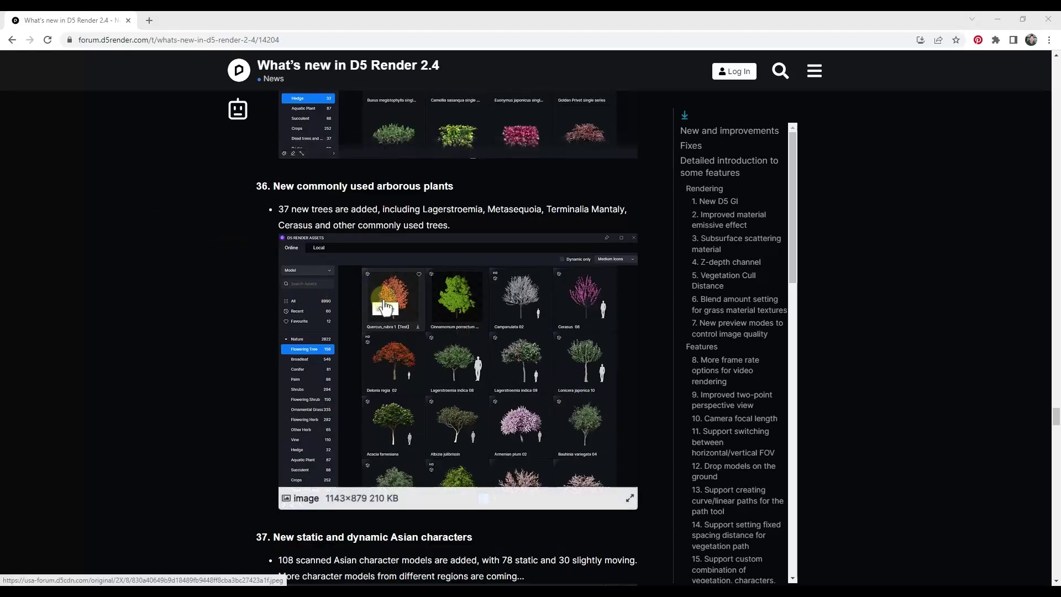
{"action": "scroll", "coordinate": [431, 306], "scroll_direction": "down", "scroll_amount": 1}
{"action": "scroll", "coordinate": [468, 290], "scroll_direction": "down", "scroll_amount": 1}
{"action": "scroll", "coordinate": [469, 291], "scroll_direction": "down", "scroll_amount": 4}
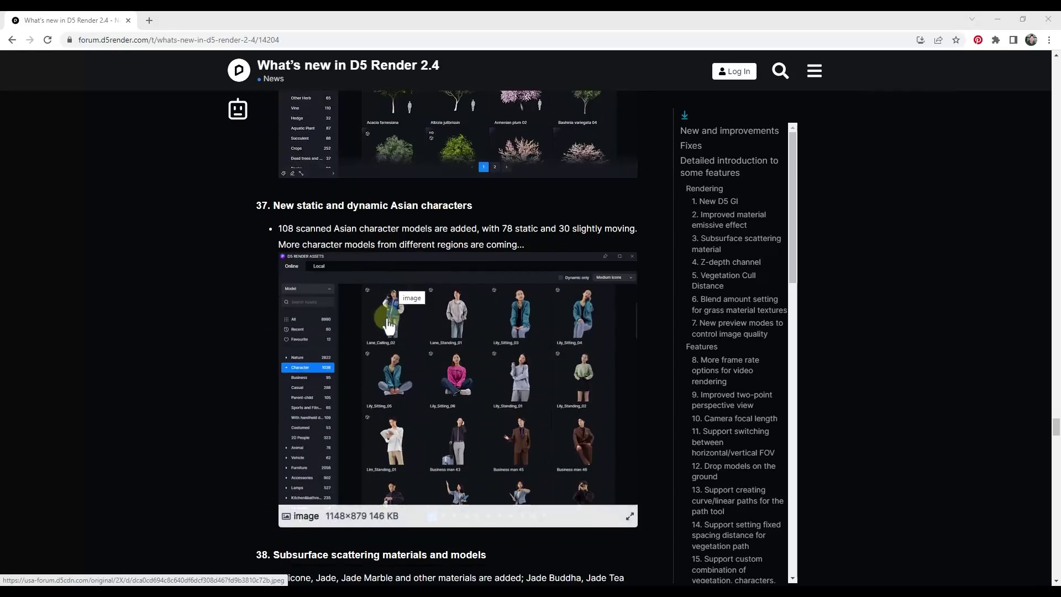
{"action": "scroll", "coordinate": [456, 307], "scroll_direction": "down", "scroll_amount": 4}
{"action": "scroll", "coordinate": [448, 316], "scroll_direction": "down", "scroll_amount": 2}
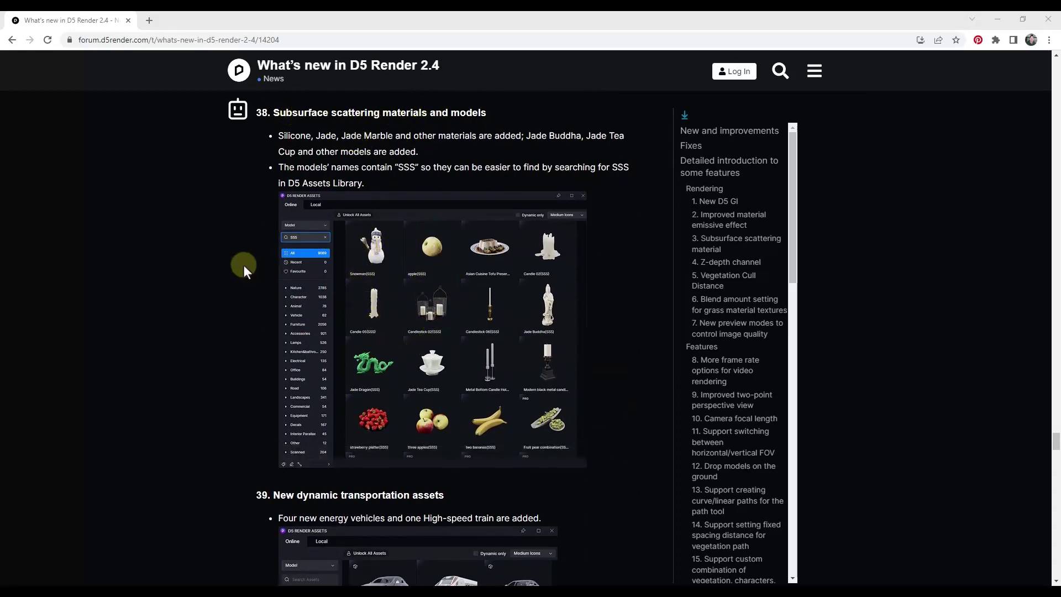
{"action": "scroll", "coordinate": [243, 264], "scroll_direction": "down", "scroll_amount": 4}
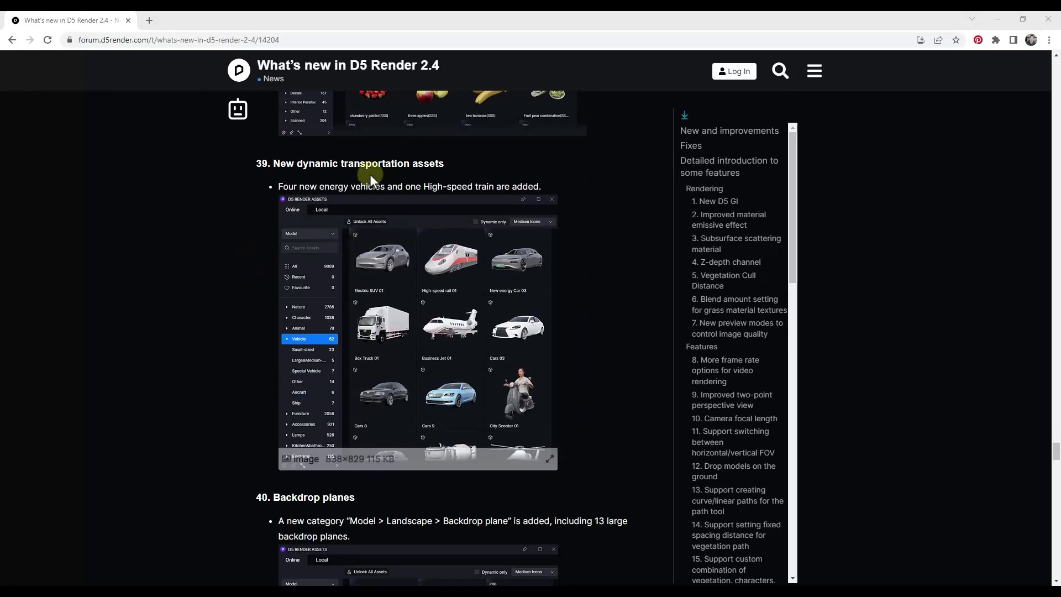
{"action": "scroll", "coordinate": [366, 174], "scroll_direction": "down", "scroll_amount": 1}
{"action": "scroll", "coordinate": [246, 247], "scroll_direction": "down", "scroll_amount": 4}
{"action": "scroll", "coordinate": [245, 255], "scroll_direction": "down", "scroll_amount": 1}
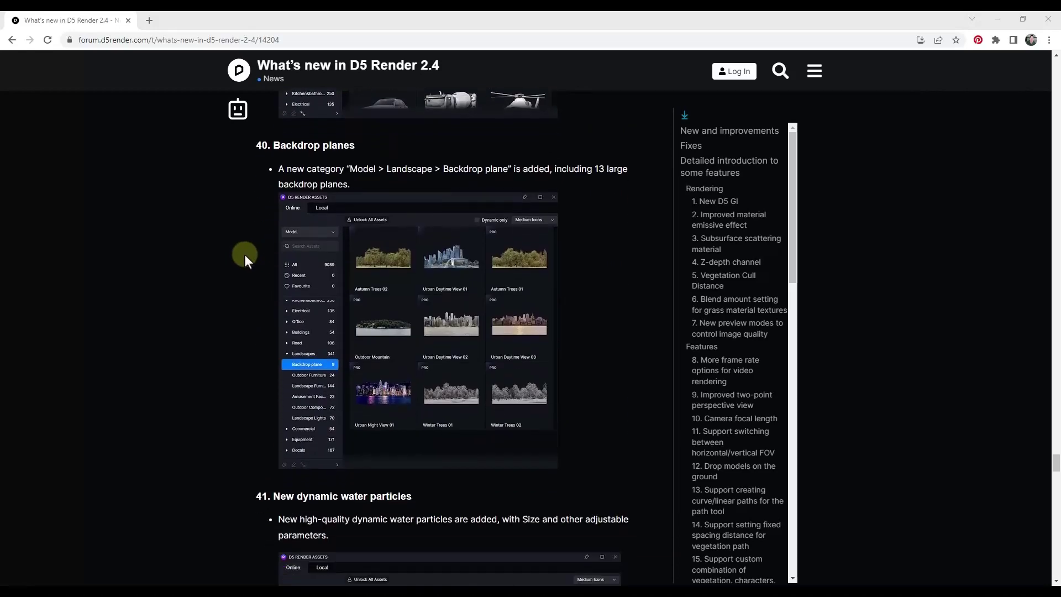
{"action": "scroll", "coordinate": [244, 255], "scroll_direction": "down", "scroll_amount": 4}
{"action": "scroll", "coordinate": [244, 253], "scroll_direction": "down", "scroll_amount": 1}
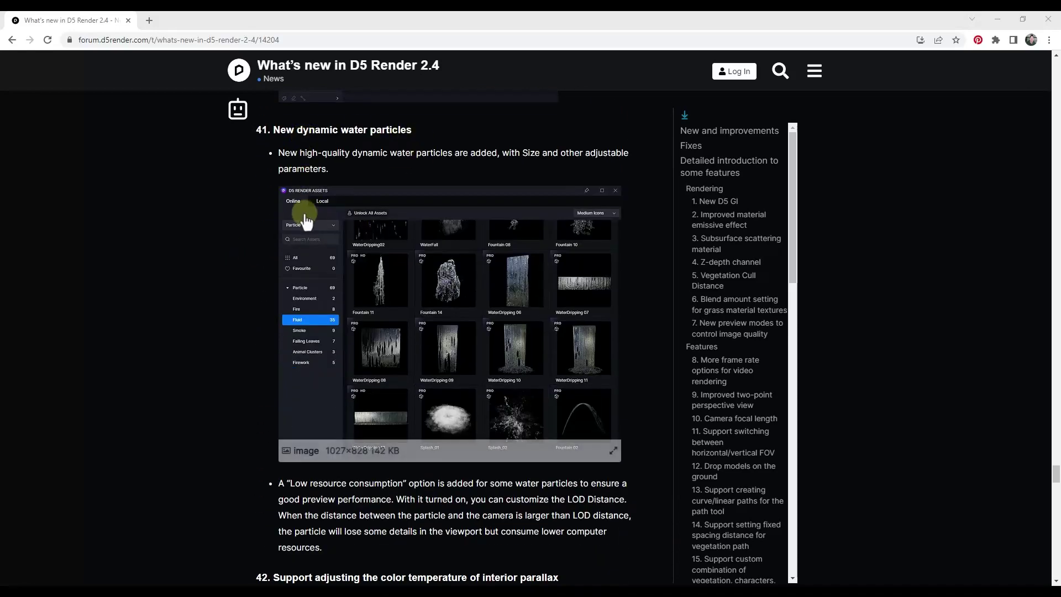
{"action": "scroll", "coordinate": [248, 216], "scroll_direction": "down", "scroll_amount": 4}
{"action": "scroll", "coordinate": [232, 214], "scroll_direction": "down", "scroll_amount": 1}
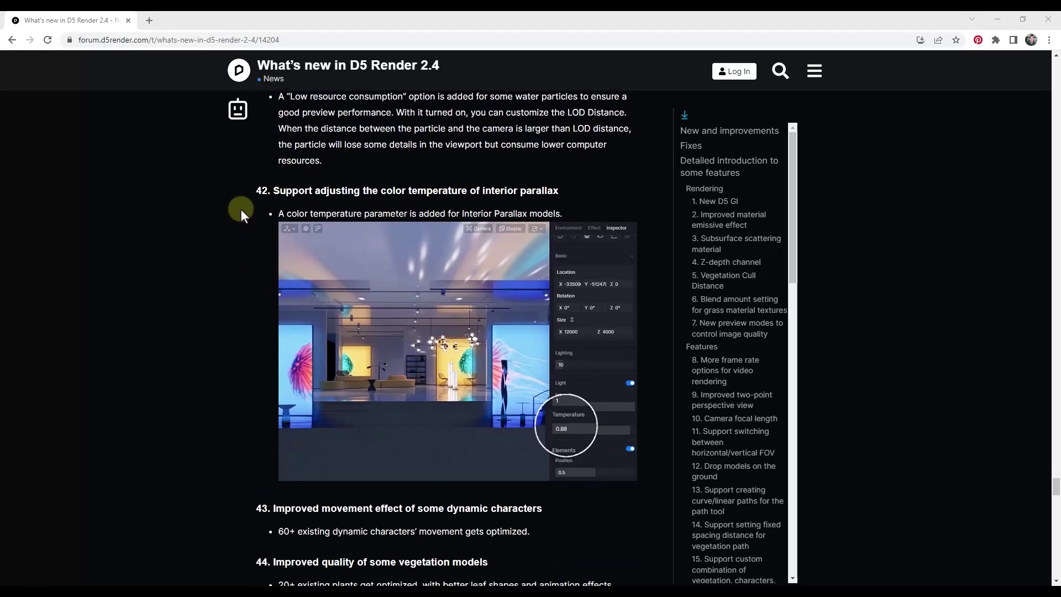
{"action": "scroll", "coordinate": [247, 208], "scroll_direction": "down", "scroll_amount": 3}
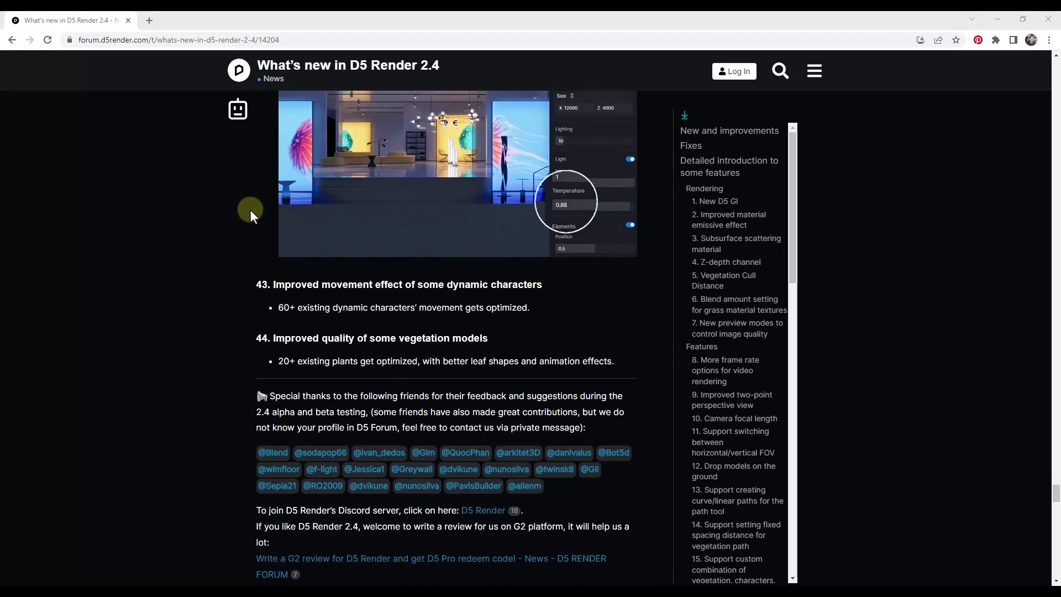